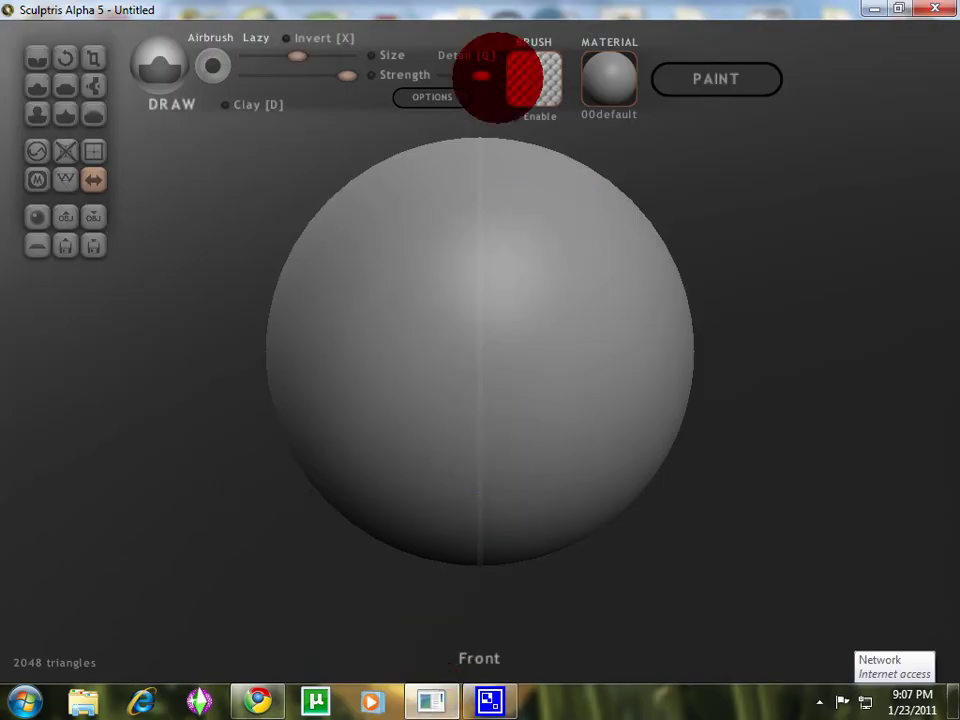
scroll(488, 296, up, 4)
scroll(465, 290, down, 4)
scroll(484, 268, up, 2)
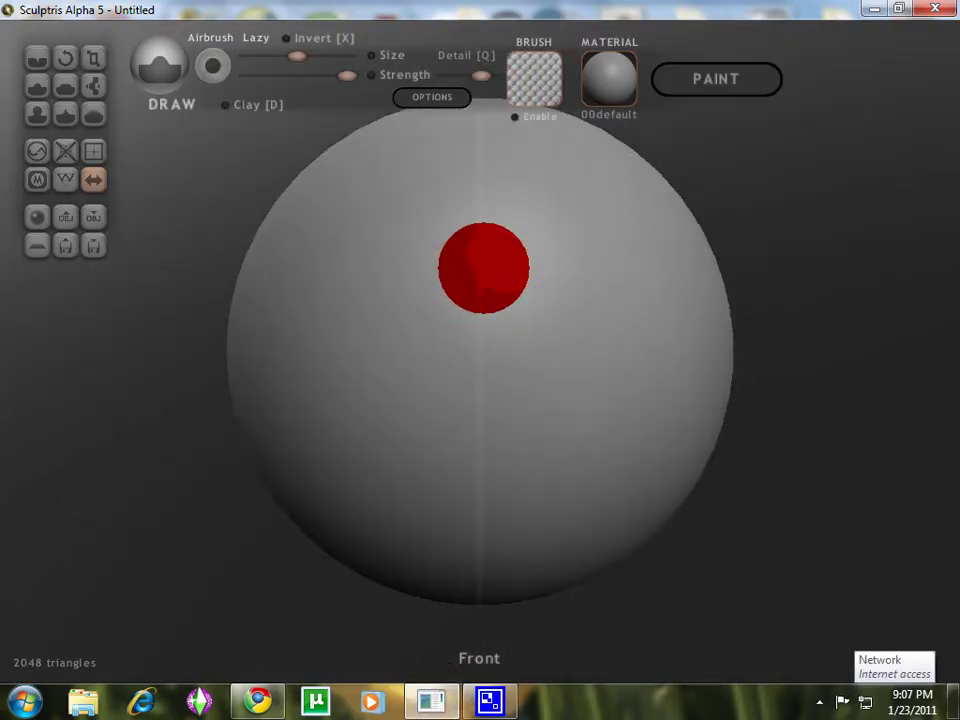
scroll(515, 246, up, 5)
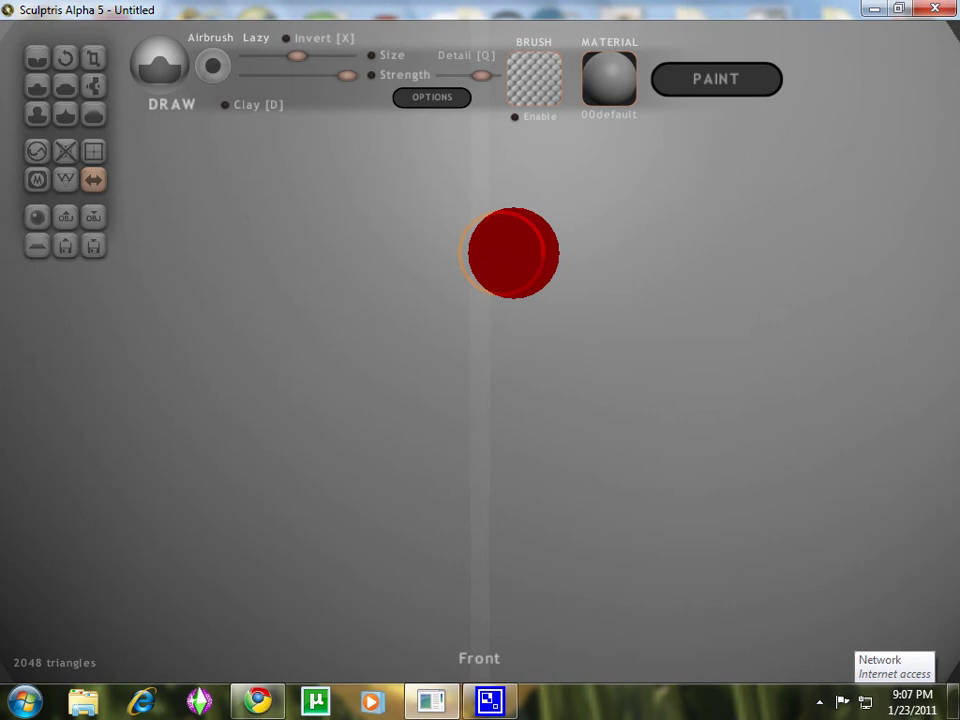
scroll(452, 266, down, 5)
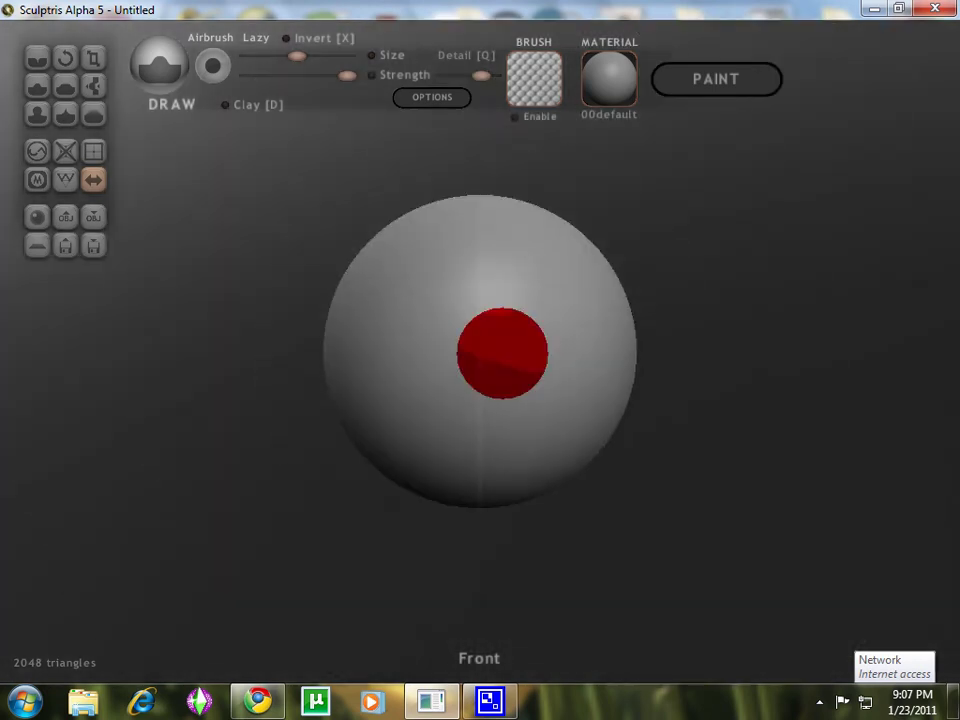
scroll(455, 351, up, 3)
scroll(320, 222, down, 3)
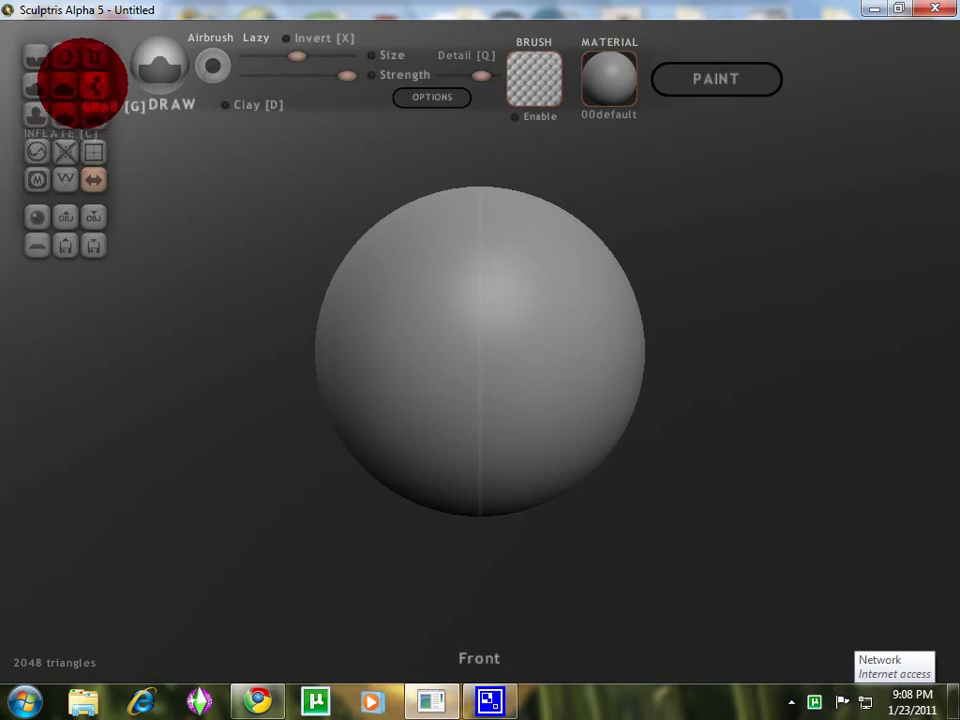
- Pull both sides of the sphere outward with the Grab brush to form two symmetrical side lobes
click(92, 85)
scroll(554, 351, down, 2)
scroll(480, 360, down, 5)
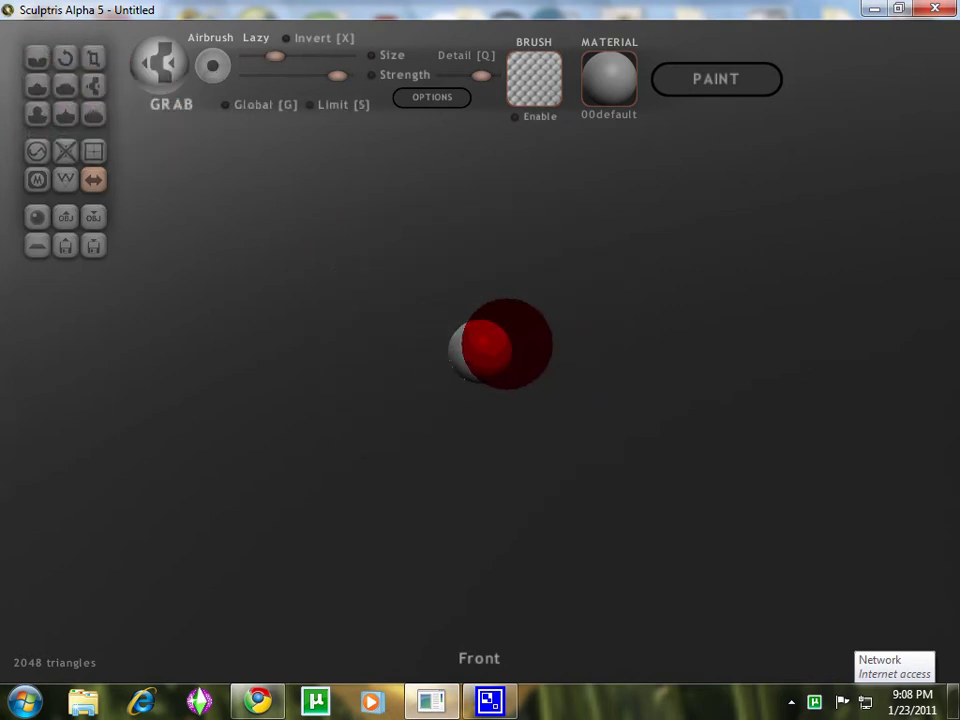
drag(508, 344, 538, 334)
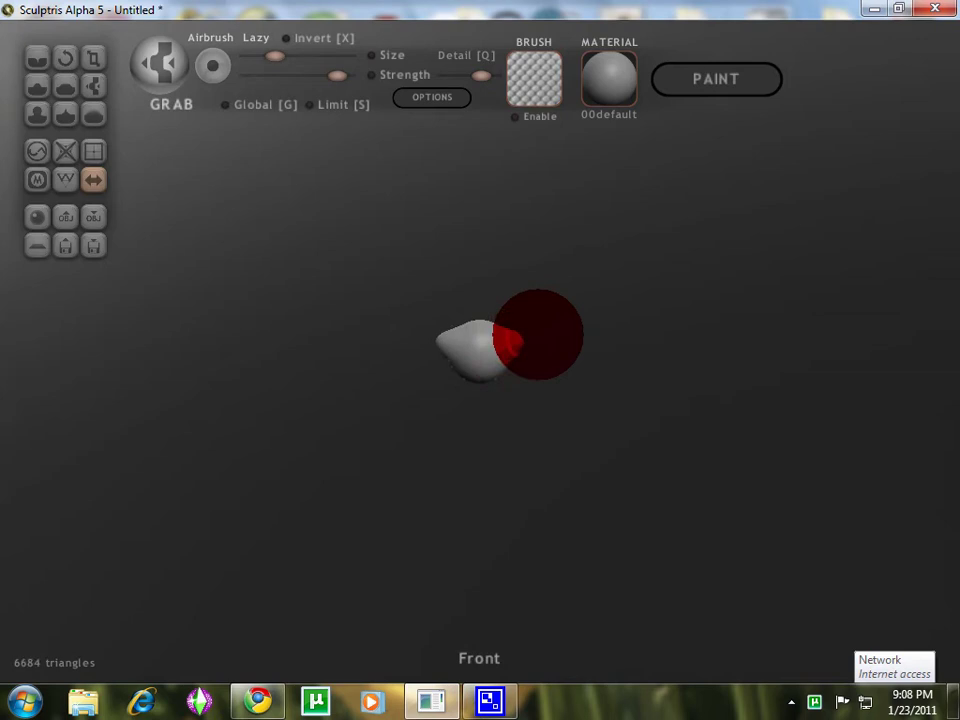
scroll(506, 350, up, 5)
scroll(475, 392, down, 1)
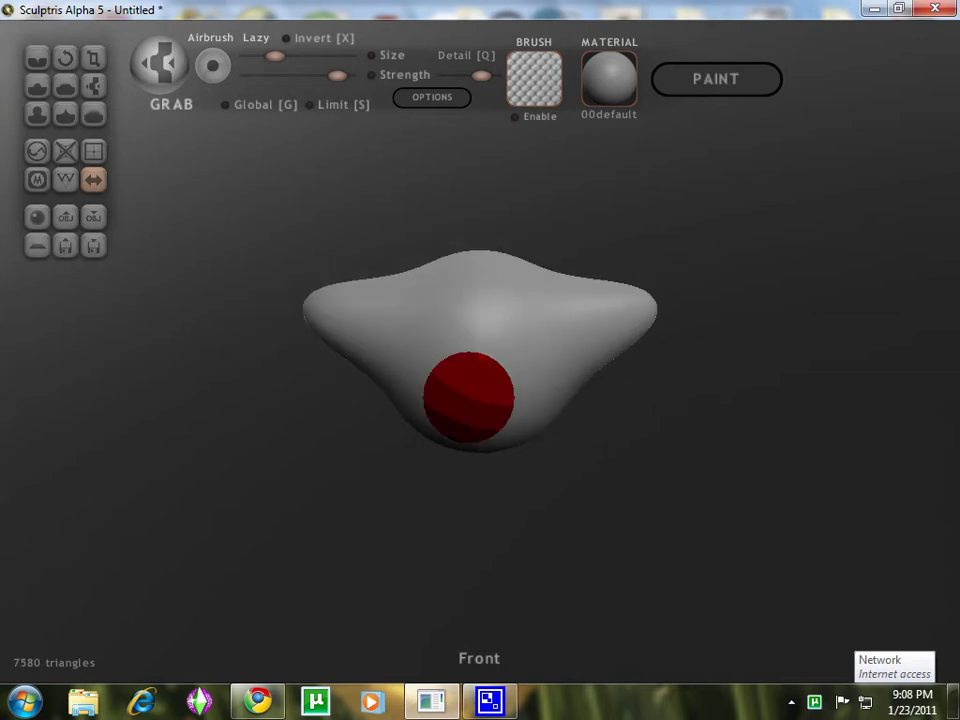
scroll(469, 397, up, 2)
scroll(470, 363, down, 3)
- Thicken the side lobes and the area beneath them using the Inflate brush at a larger size
drag(399, 394, 187, 442)
click(37, 113)
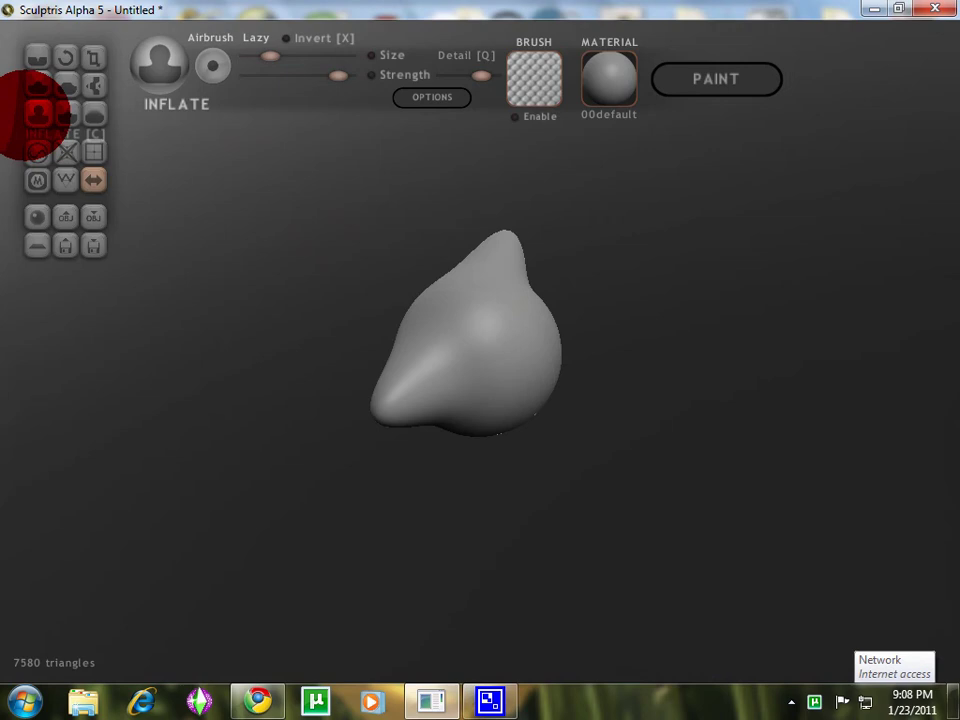
scroll(450, 374, down, 2)
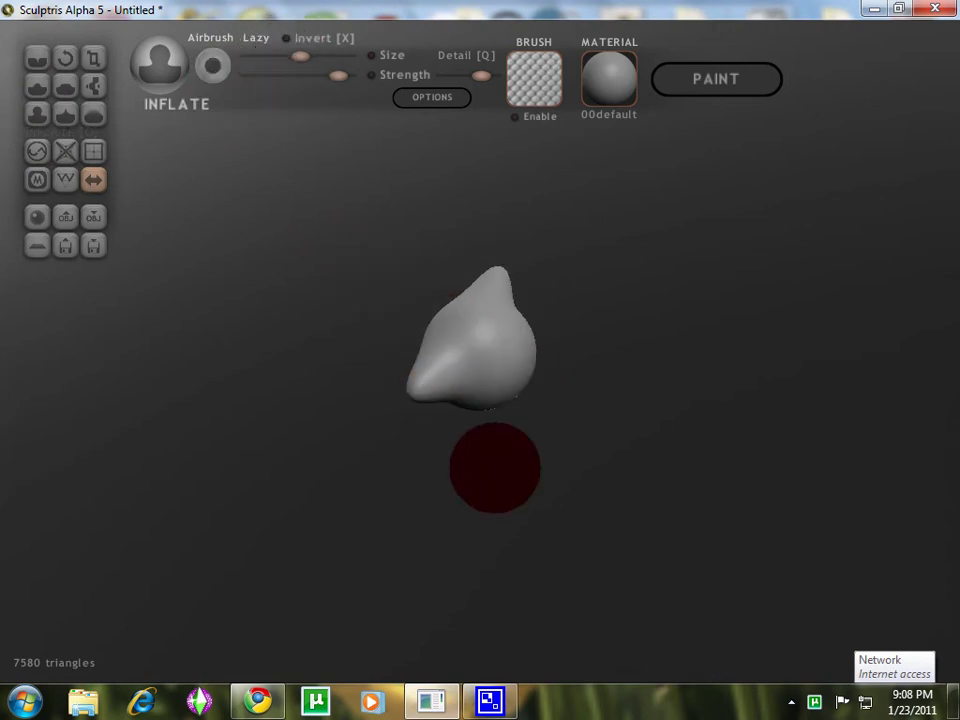
drag(432, 397, 436, 396)
scroll(480, 391, up, 3)
right_drag(484, 391, 403, 416)
scroll(392, 414, down, 3)
scroll(398, 395, up, 3)
mouse_move(393, 371)
mouse_down()
mouse_move(454, 388)
mouse_move(375, 356)
mouse_move(266, 358)
mouse_move(237, 340)
mouse_up()
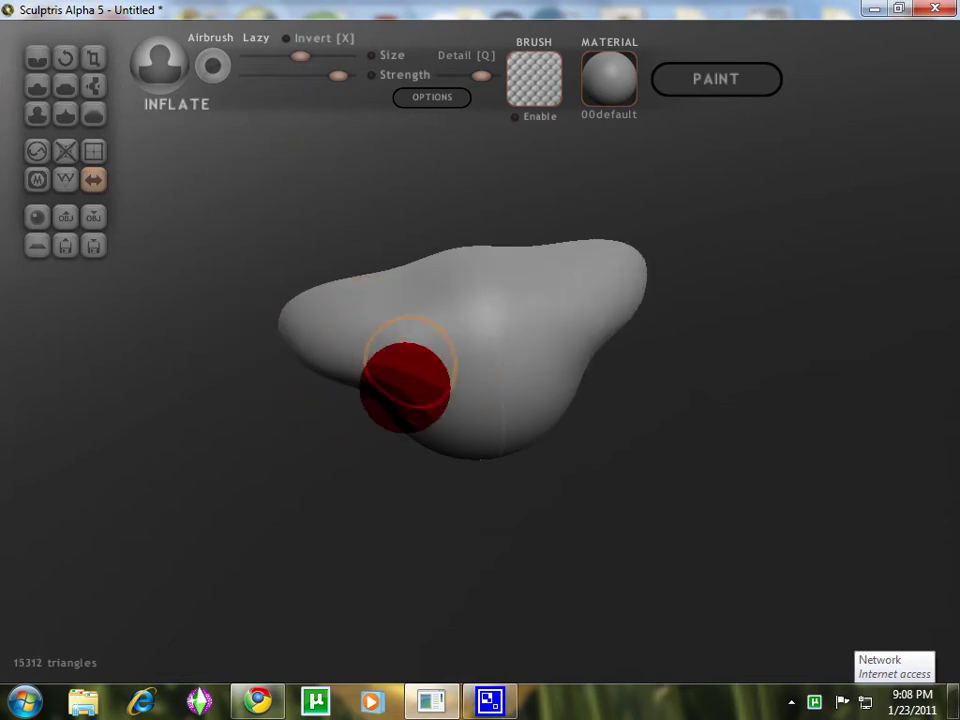
drag(395, 388, 259, 381)
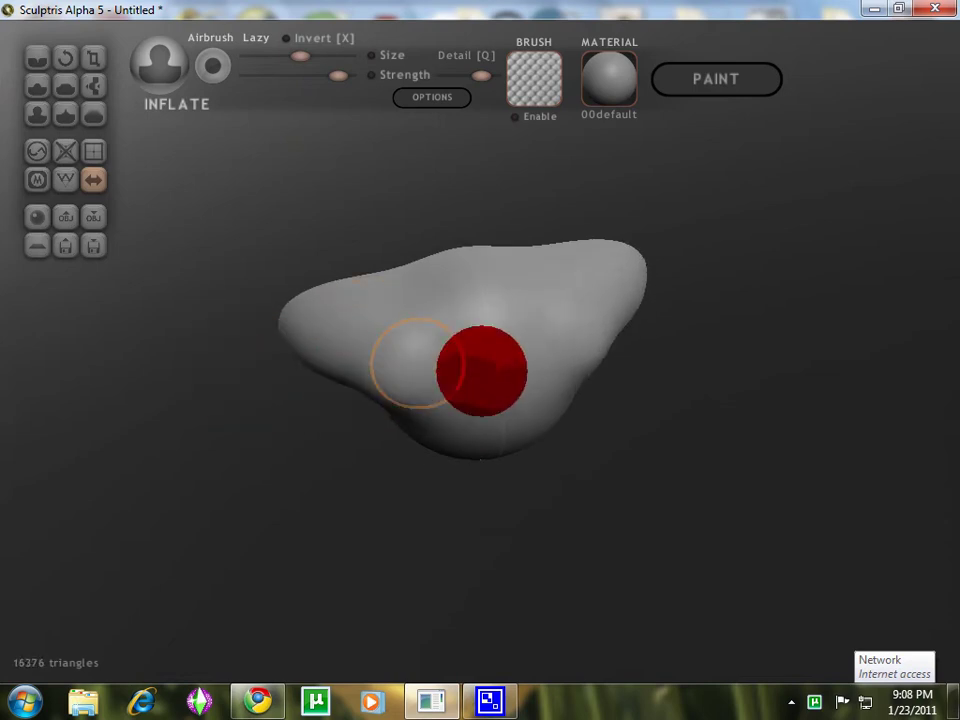
- Inspect the inflated head shape from several angles and distances
mouse_move(480, 369)
right_down()
mouse_move(694, 334)
mouse_move(887, 274)
mouse_move(816, 289)
right_up()
scroll(352, 340, up, 1)
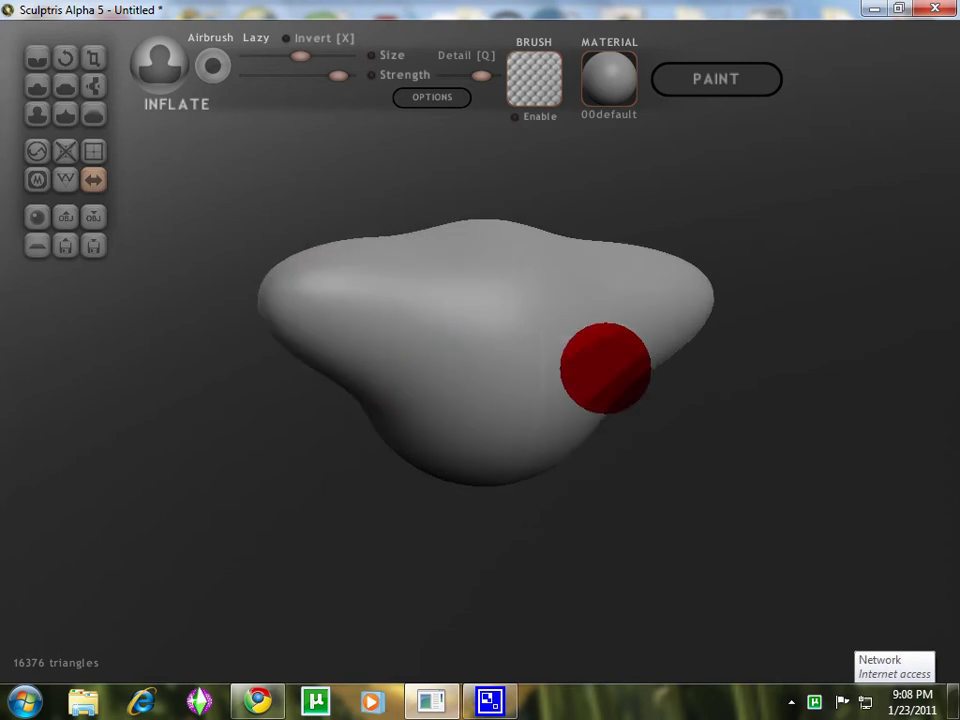
scroll(606, 369, up, 2)
right_drag(600, 367, 391, 327)
mouse_move(638, 401)
right_down()
mouse_move(418, 364)
mouse_move(519, 390)
mouse_move(594, 386)
mouse_move(565, 371)
mouse_move(448, 381)
mouse_move(501, 296)
mouse_move(660, 291)
mouse_move(691, 309)
right_up()
scroll(399, 360, down, 4)
scroll(512, 401, up, 3)
scroll(503, 420, down, 2)
scroll(405, 463, up, 3)
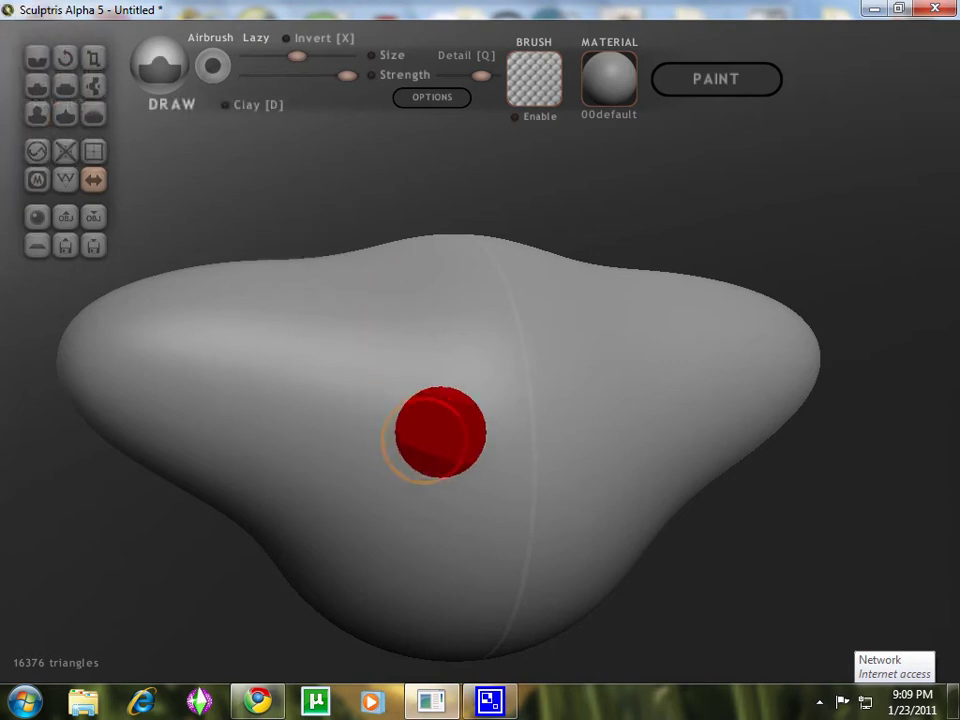
- Carve deep mirrored eye sockets into the face with the Draw brush and extend a recess below each inner edge
scroll(437, 435, down, 3)
drag(420, 381, 419, 386)
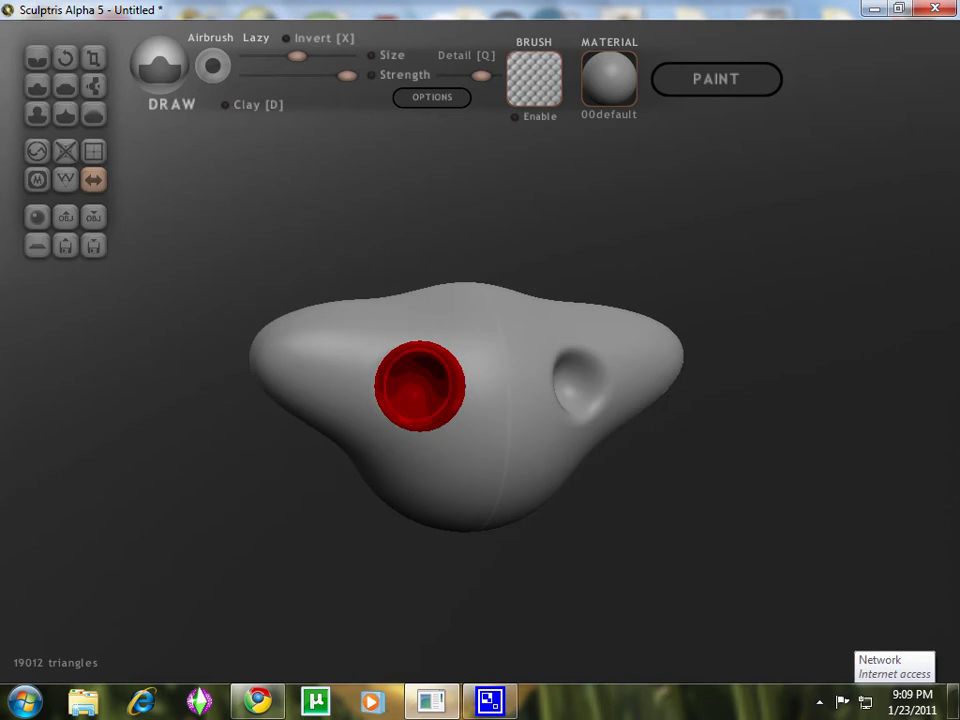
scroll(484, 415, up, 3)
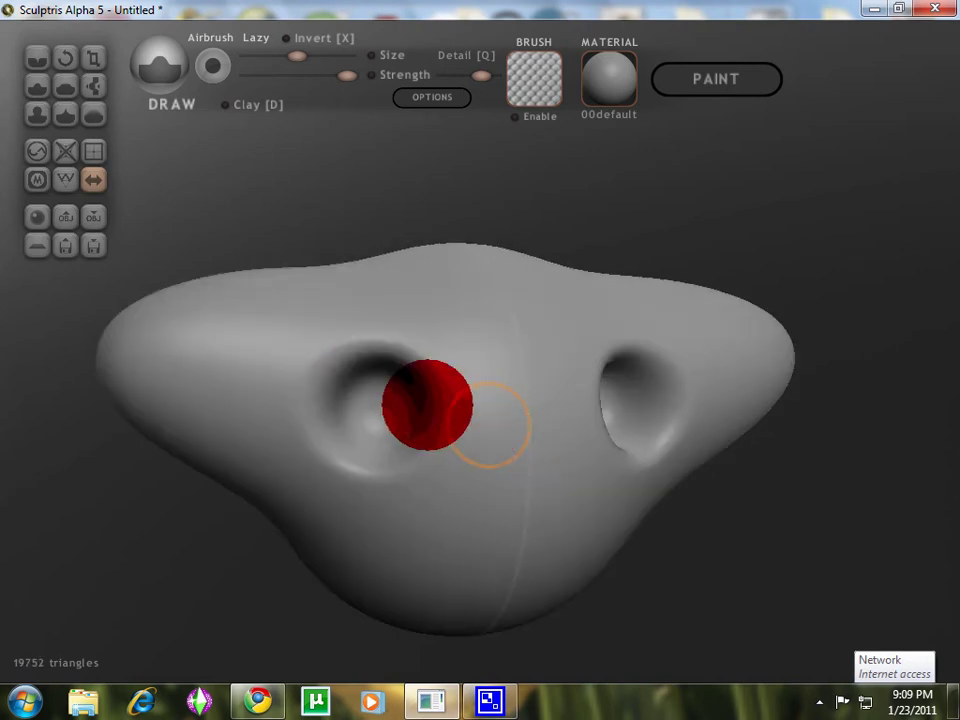
mouse_move(436, 401)
mouse_down()
mouse_move(405, 521)
mouse_move(371, 542)
mouse_move(431, 536)
mouse_up()
scroll(467, 527, down, 5)
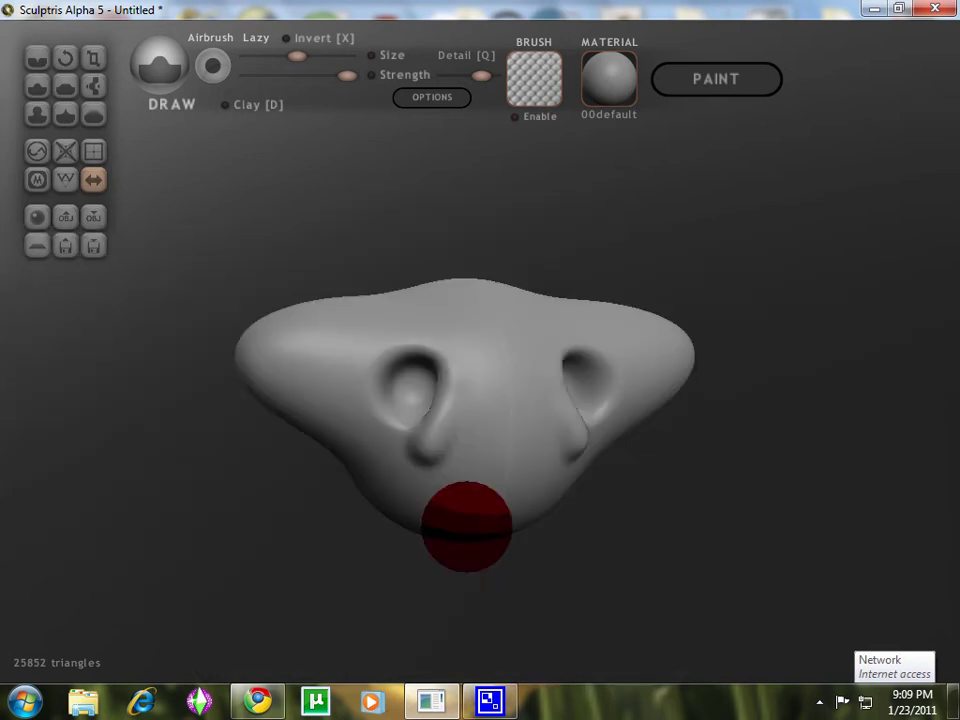
- Try a narrow crease along the upper surface of each side lobe with the Crease brush, and undo it
mouse_move(315, 392)
mouse_down()
mouse_move(527, 471)
mouse_move(688, 467)
mouse_move(392, 442)
mouse_up()
scroll(400, 420, up, 3)
scroll(484, 425, up, 1)
mouse_move(484, 425)
middle_down()
mouse_move(366, 411)
mouse_move(341, 379)
middle_up()
click(37, 56)
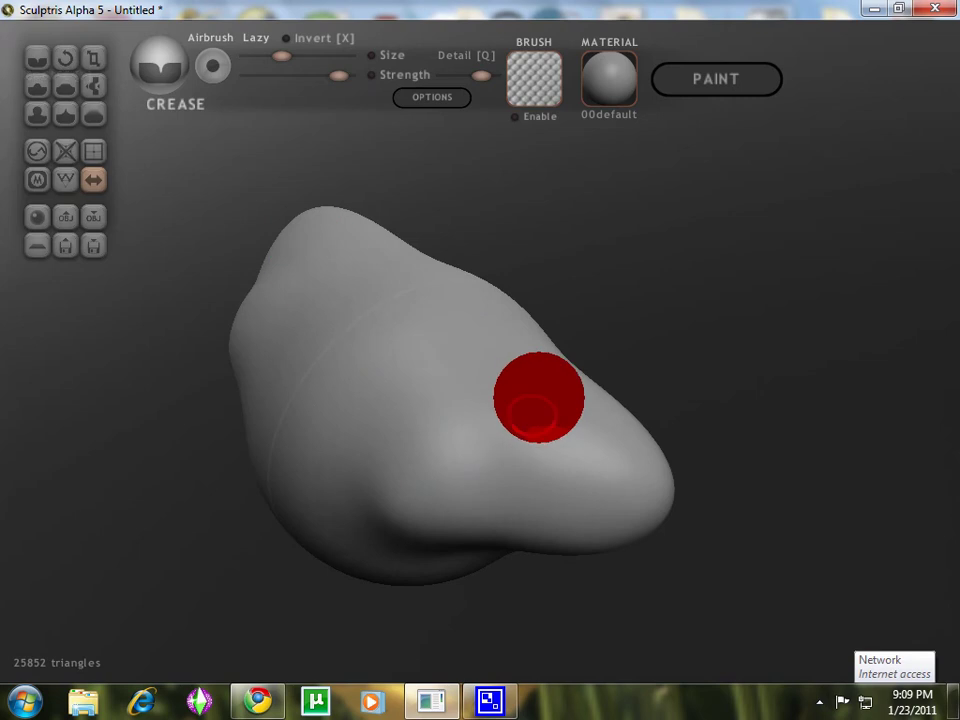
mouse_move(538, 388)
mouse_down()
mouse_move(495, 394)
mouse_move(396, 436)
mouse_up()
drag(458, 416, 446, 428)
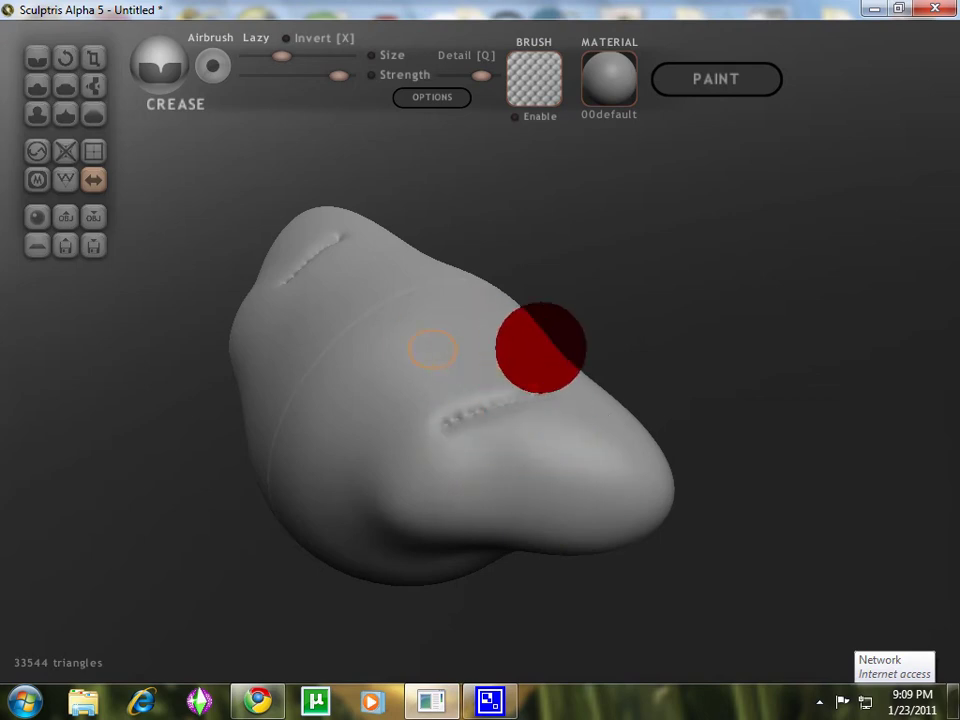
scroll(545, 347, up, 5)
mouse_move(560, 368)
right_down()
mouse_move(414, 418)
mouse_move(345, 401)
mouse_move(452, 294)
mouse_move(442, 336)
right_up()
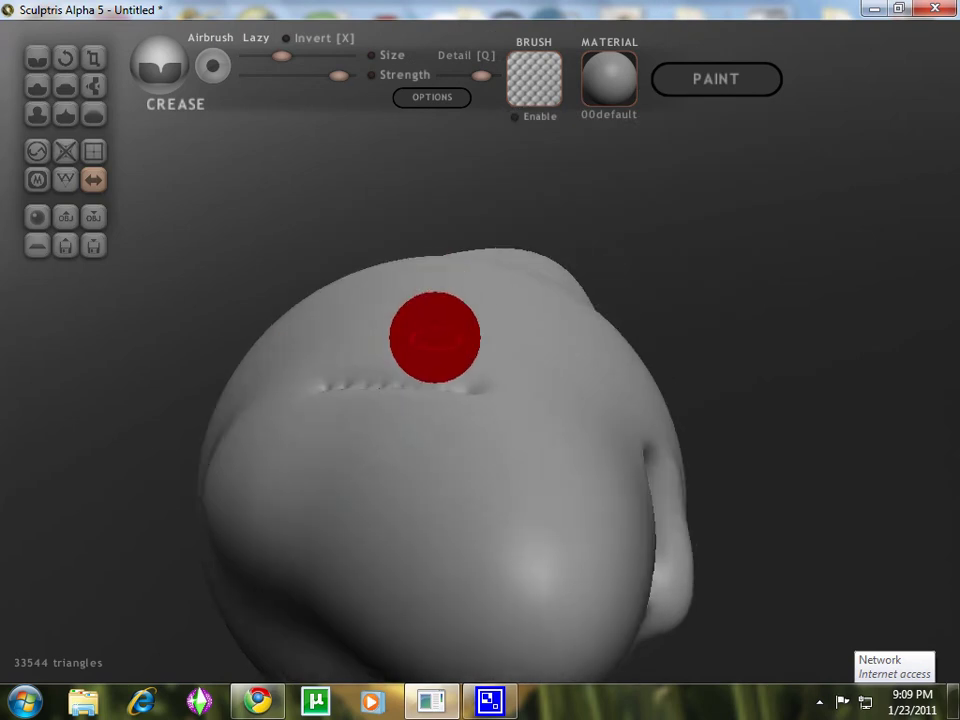
key(ctrl+z)
scroll(467, 343, down, 4)
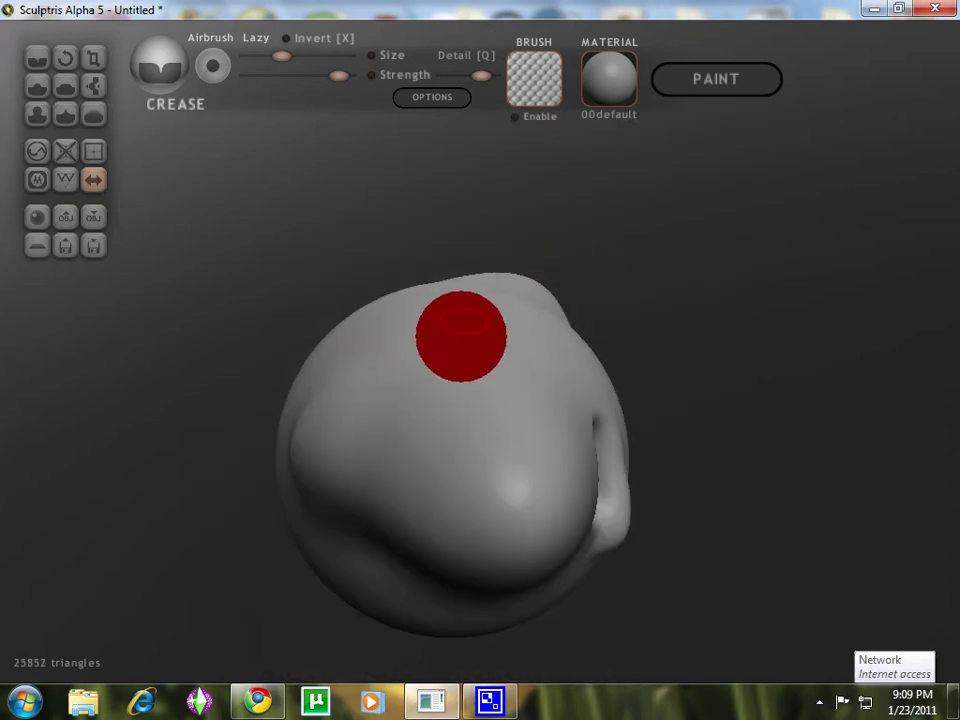
- Enlarge the Crease brush and carve a long curved crease from each side lobe around the back of the head
right_drag(461, 336, 396, 332)
click(300, 55)
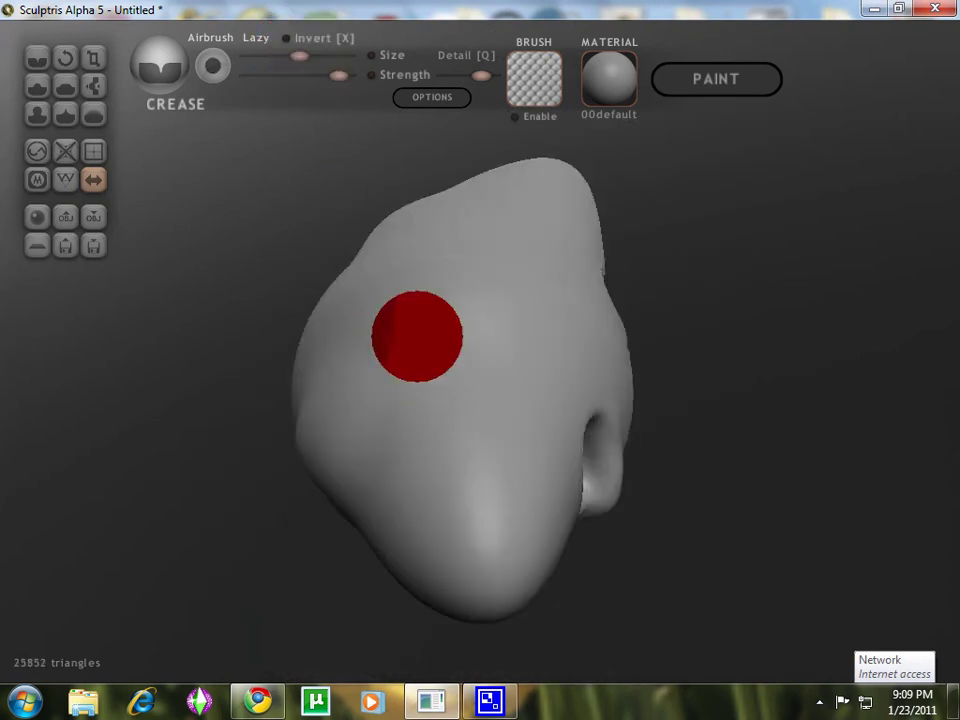
drag(488, 404, 457, 410)
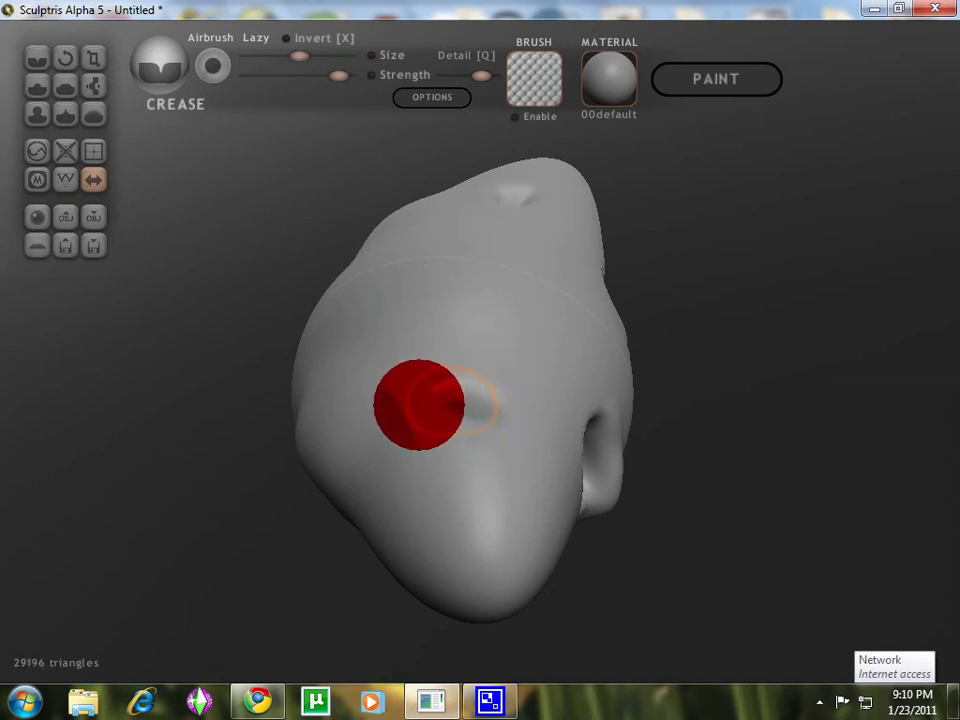
mouse_move(425, 400)
mouse_down()
mouse_move(369, 354)
mouse_move(378, 305)
mouse_up()
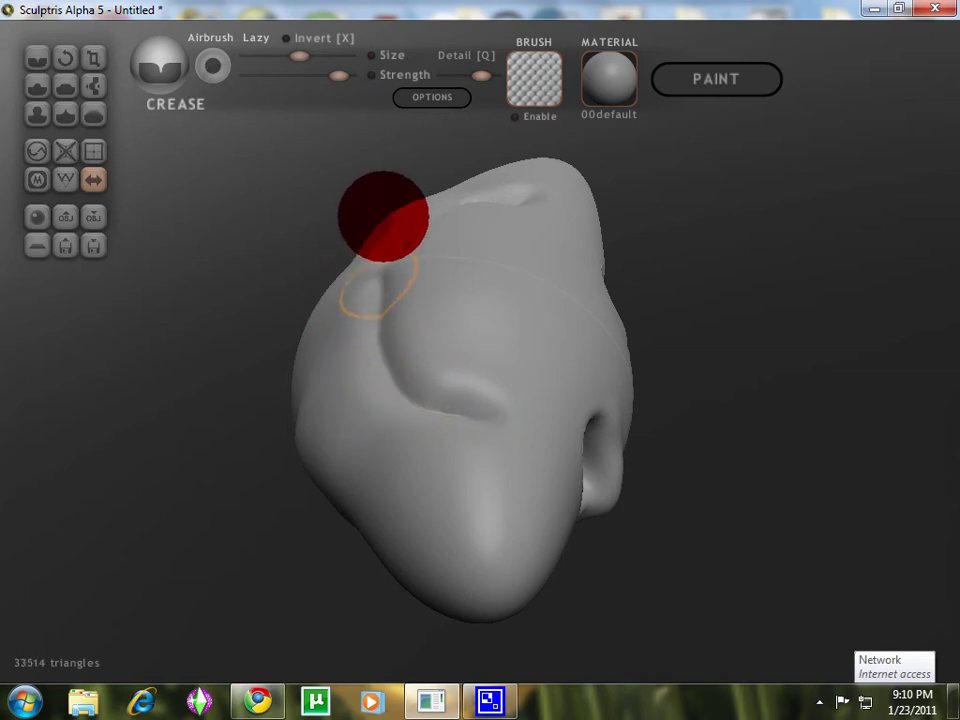
drag(383, 217, 392, 263)
- Inspect the carved crease up close around the head and the front of the face
mouse_move(429, 356)
right_down()
mouse_move(522, 376)
mouse_move(727, 375)
right_up()
scroll(334, 534, up, 4)
scroll(336, 536, down, 1)
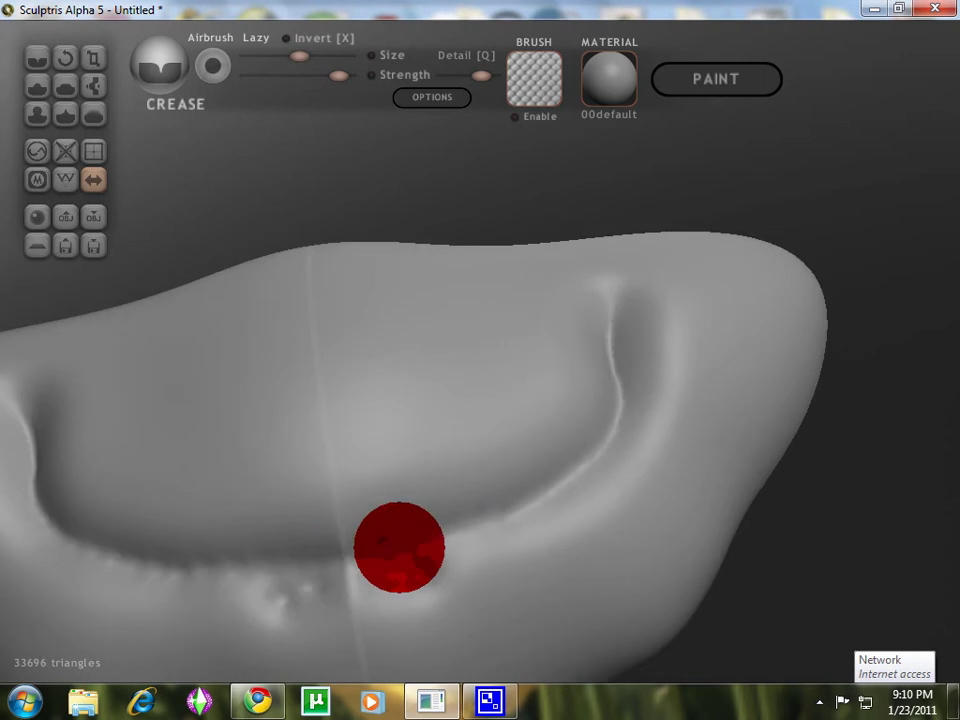
mouse_move(399, 547)
right_down()
mouse_move(617, 482)
mouse_move(834, 354)
mouse_move(574, 354)
mouse_move(535, 506)
mouse_move(722, 401)
mouse_move(519, 480)
mouse_move(422, 559)
mouse_move(448, 572)
mouse_move(566, 568)
mouse_move(692, 476)
mouse_move(598, 390)
mouse_move(487, 386)
mouse_move(489, 564)
mouse_move(553, 624)
mouse_move(354, 354)
mouse_move(574, 470)
mouse_move(733, 489)
mouse_move(221, 404)
mouse_move(364, 454)
right_up()
mouse_move(576, 424)
right_down()
mouse_move(388, 418)
mouse_move(385, 445)
right_up()
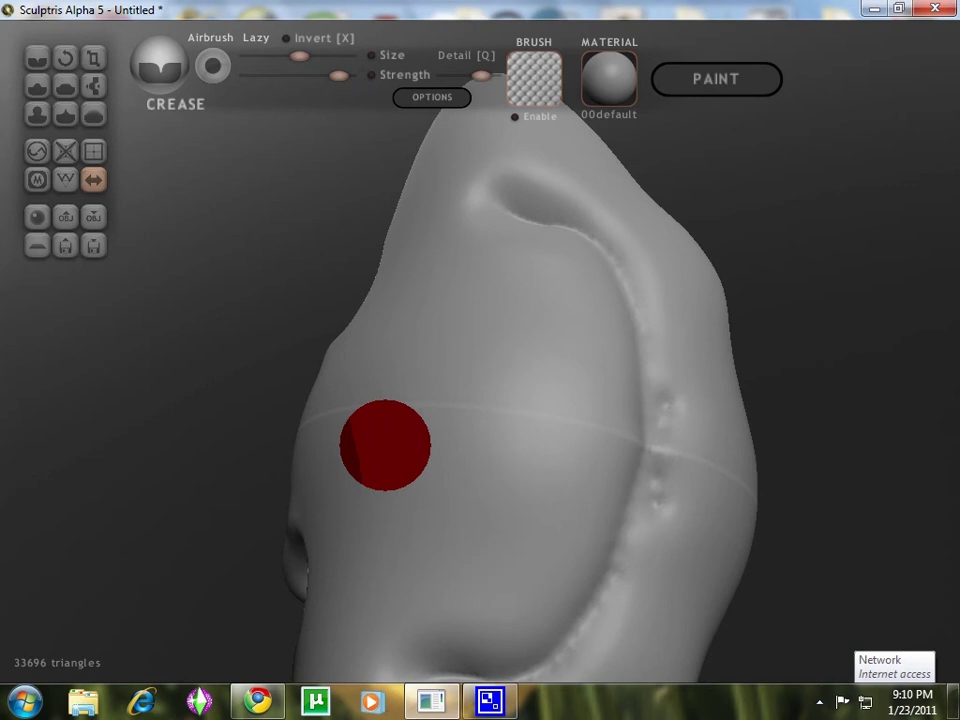
scroll(450, 444, down, 3)
mouse_move(574, 414)
right_down()
mouse_move(609, 401)
mouse_move(589, 414)
right_up()
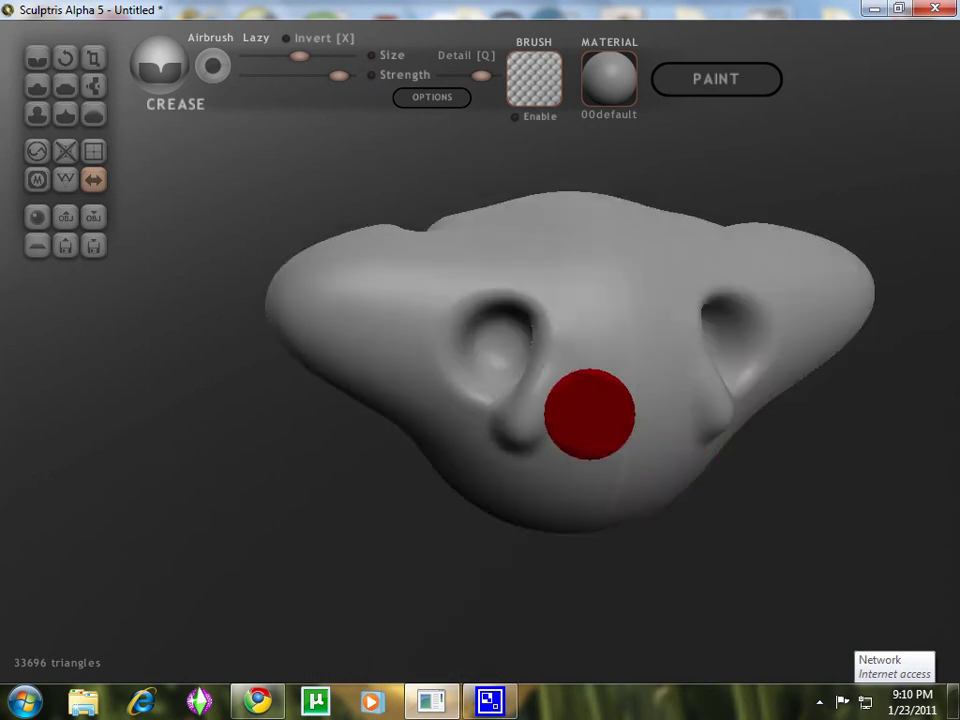
- Try to crease an eyelid-like edge along the upper inside of the eye socket, and undo it
scroll(482, 343, up, 10)
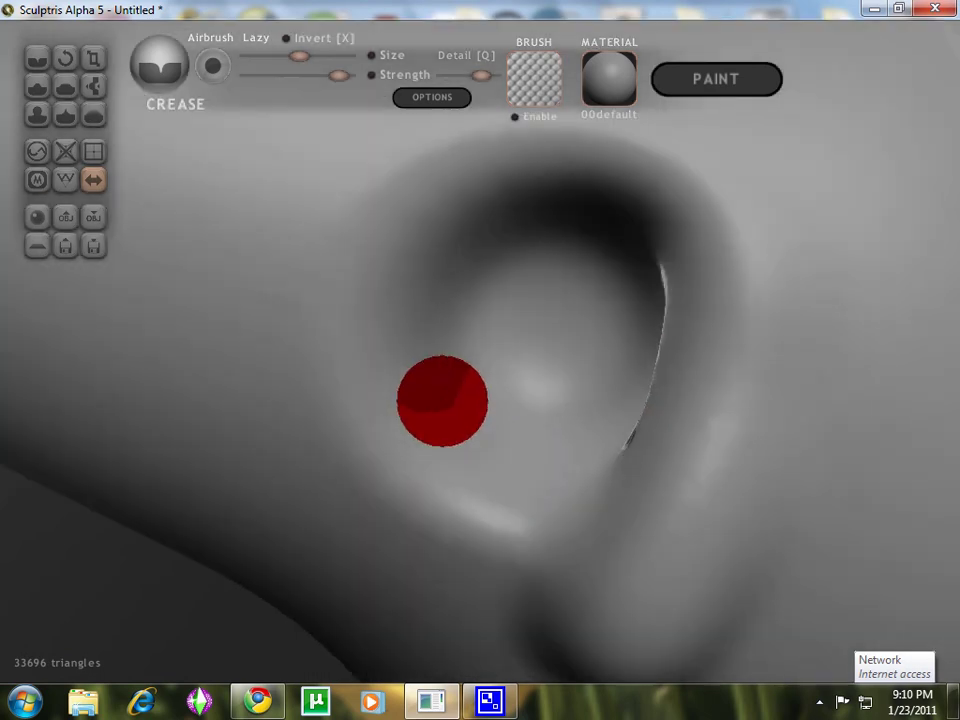
mouse_move(442, 400)
right_down()
mouse_move(484, 414)
mouse_move(587, 366)
mouse_move(531, 214)
mouse_move(556, 265)
mouse_move(533, 330)
right_up()
drag(606, 326, 540, 301)
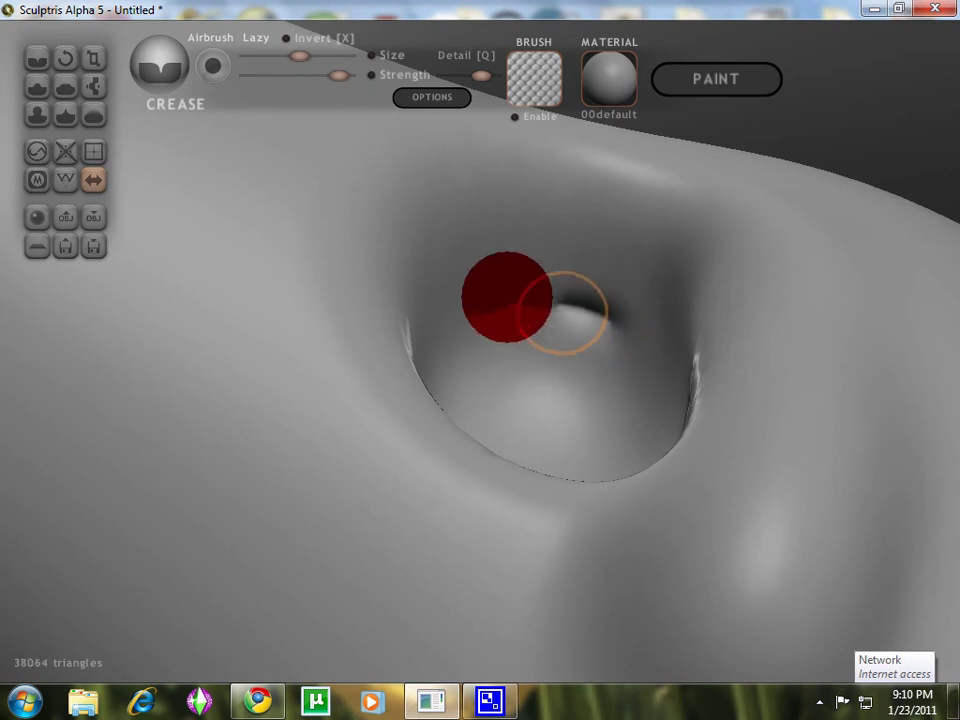
mouse_move(562, 312)
mouse_down()
mouse_move(482, 304)
mouse_move(446, 289)
mouse_move(540, 300)
mouse_up()
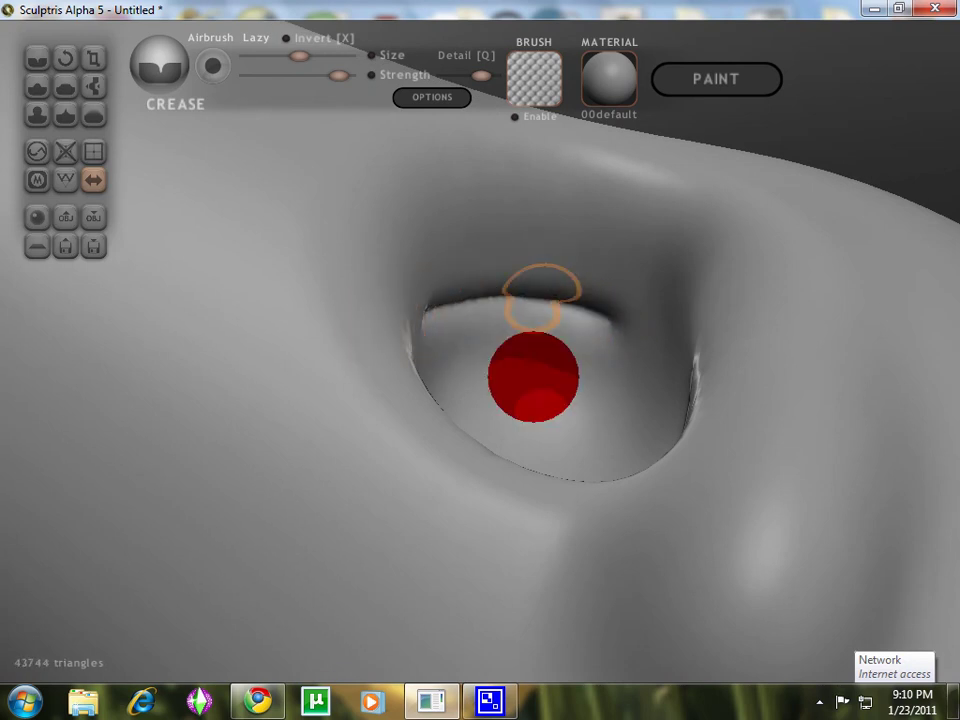
right_drag(533, 377, 471, 452)
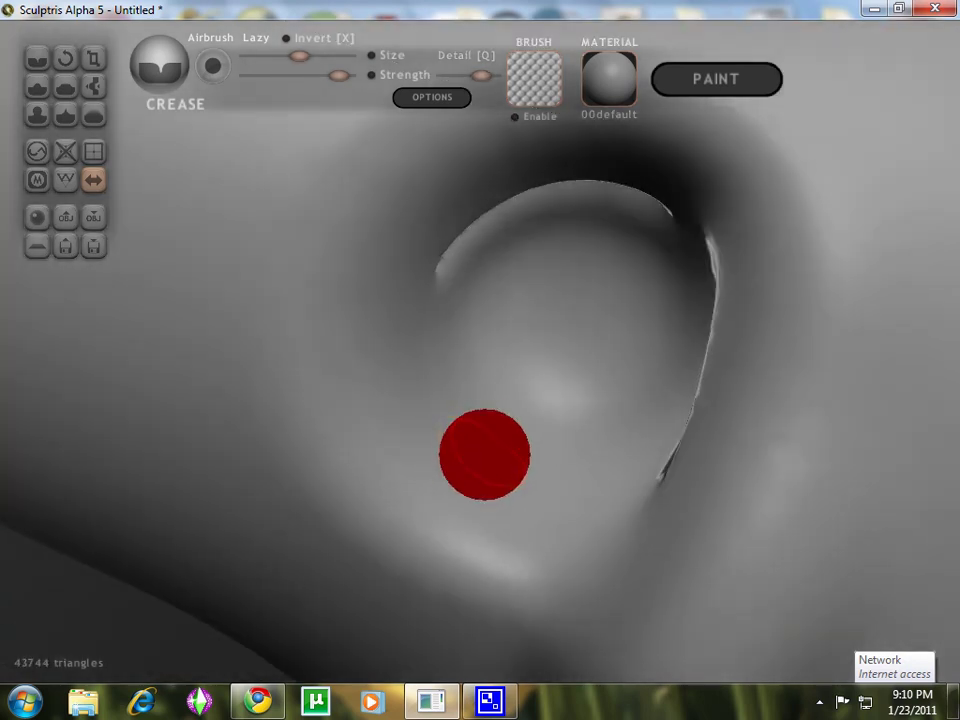
key(ctrl+z)
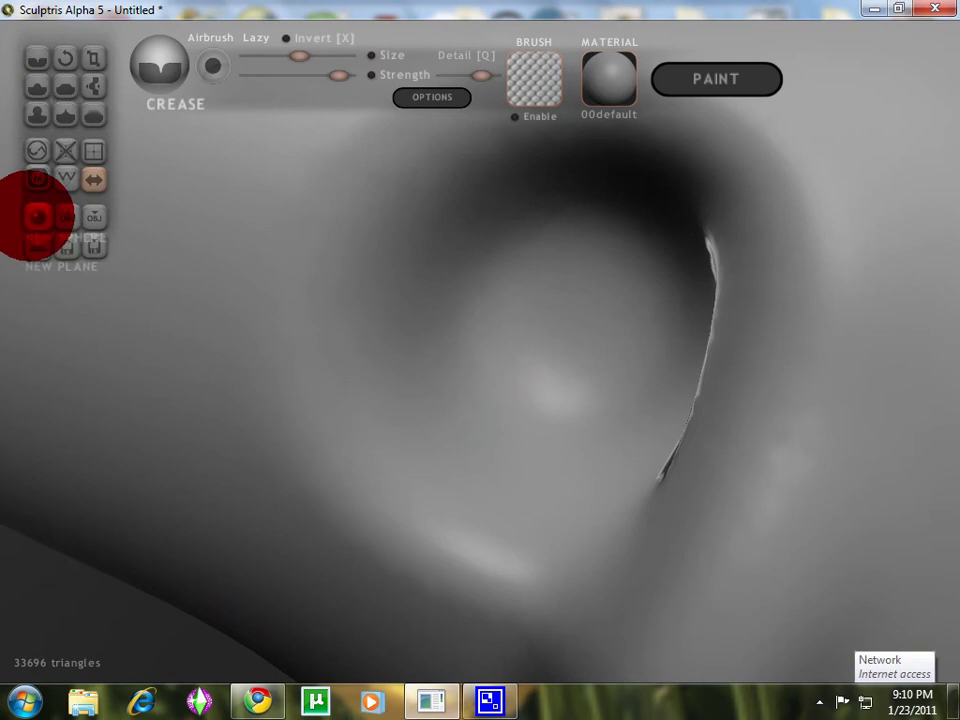
- Add a new sphere object inside the eye socket as a mirrored eyeball
click(36, 215)
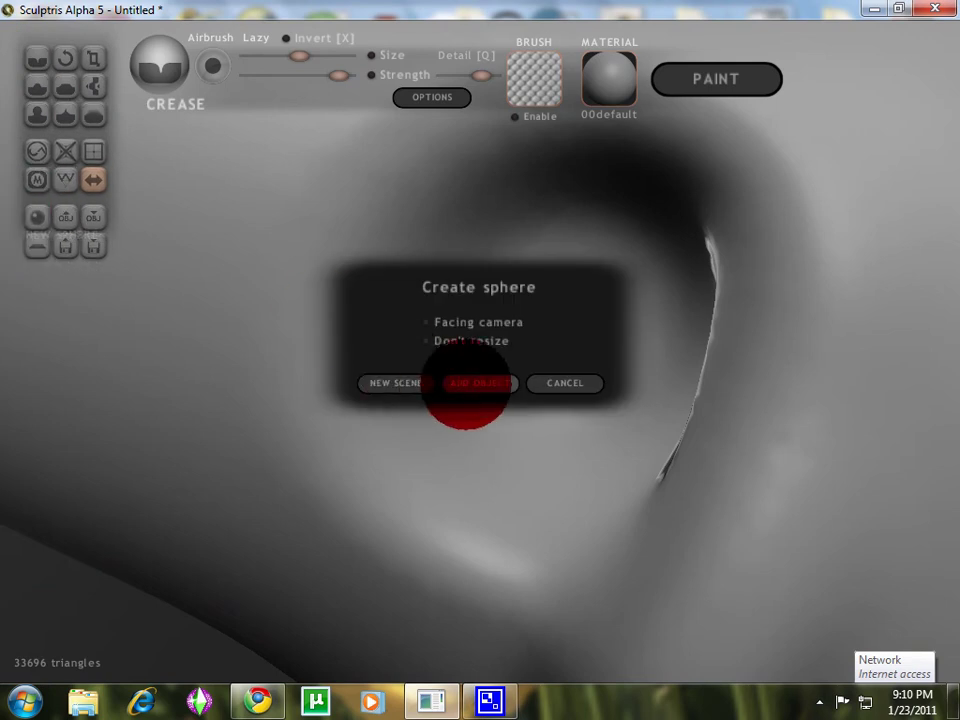
click(478, 383)
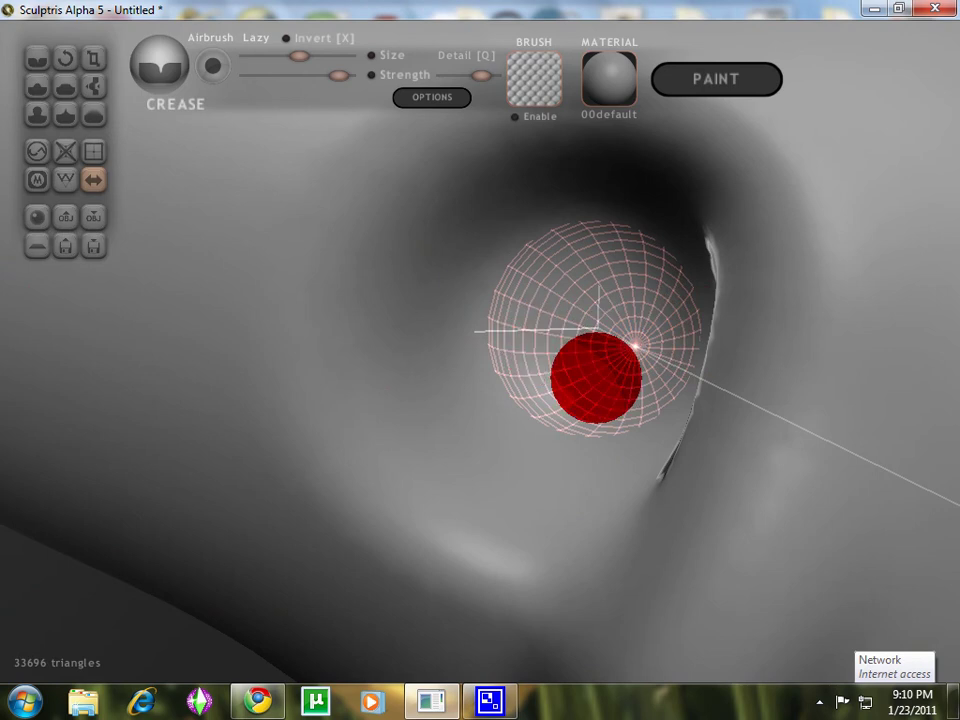
click(600, 372)
scroll(614, 348, down, 5)
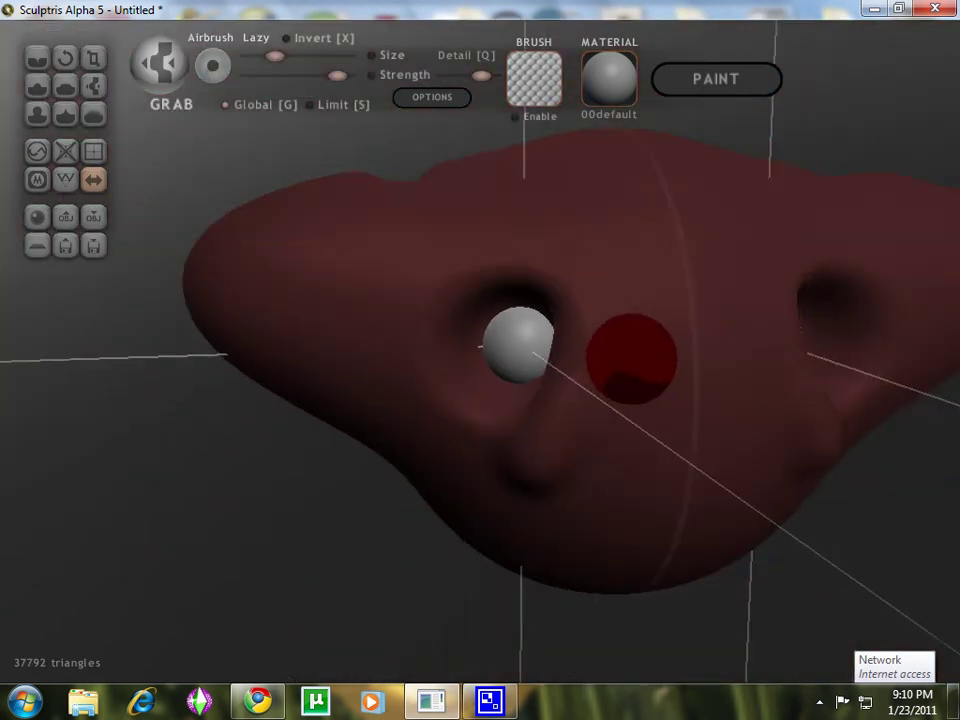
right_drag(631, 358, 570, 366)
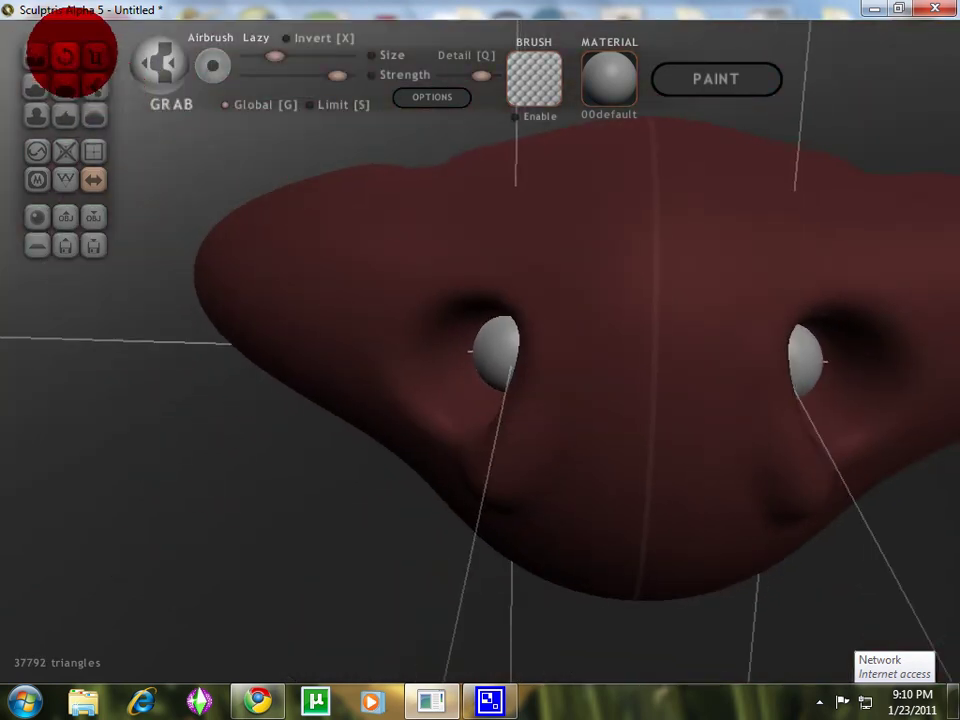
- Scale up the mirrored eyeballs so that they fill more of the eye sockets
click(93, 56)
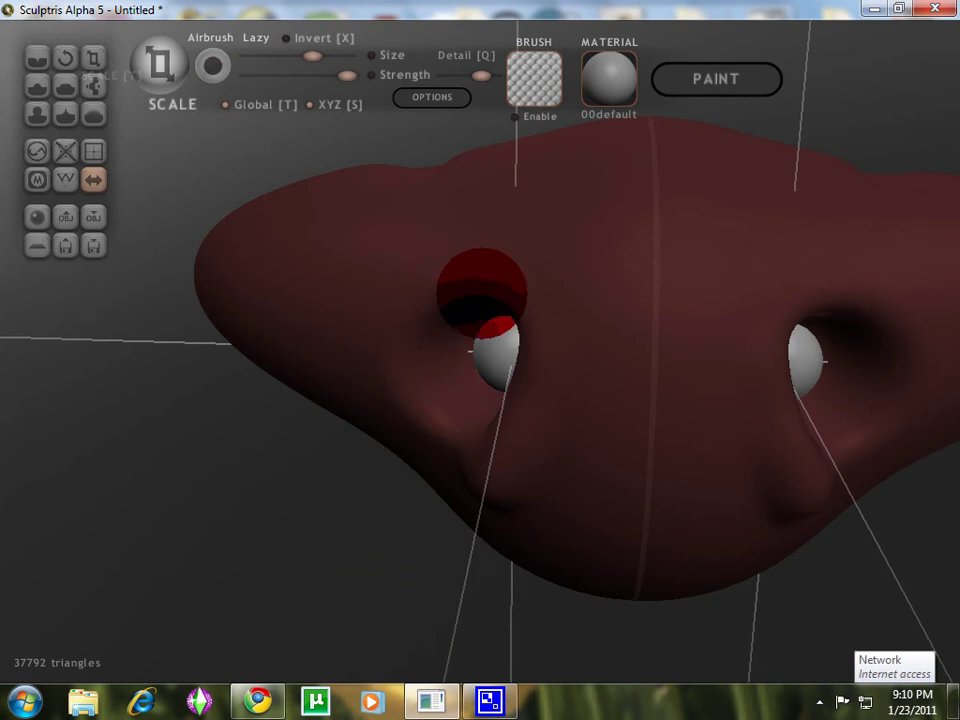
drag(478, 355, 838, 382)
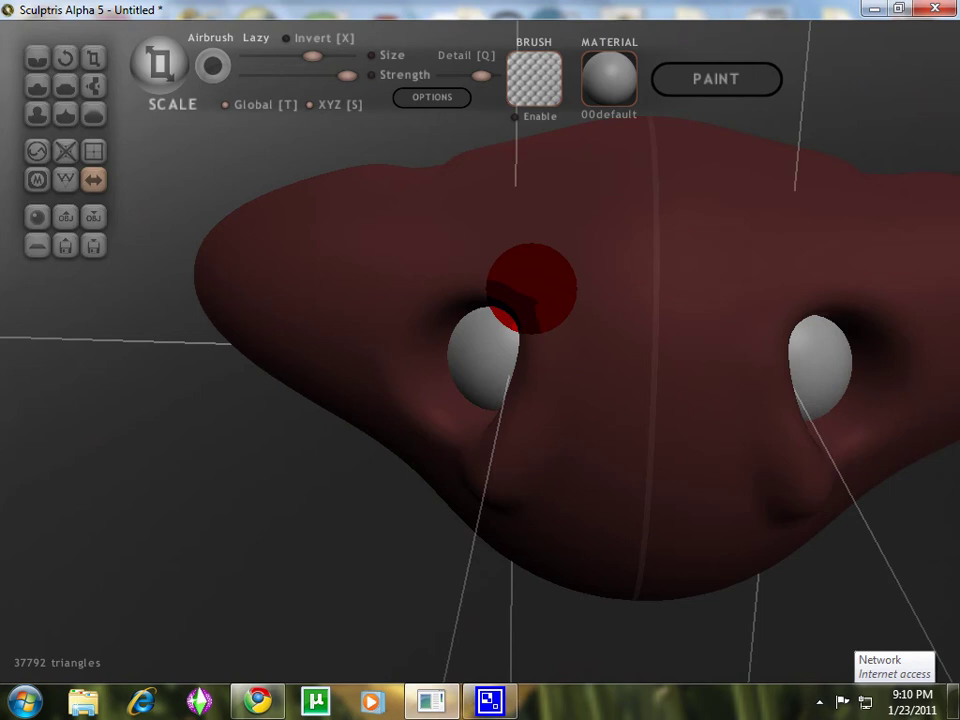
right_drag(572, 392, 533, 394)
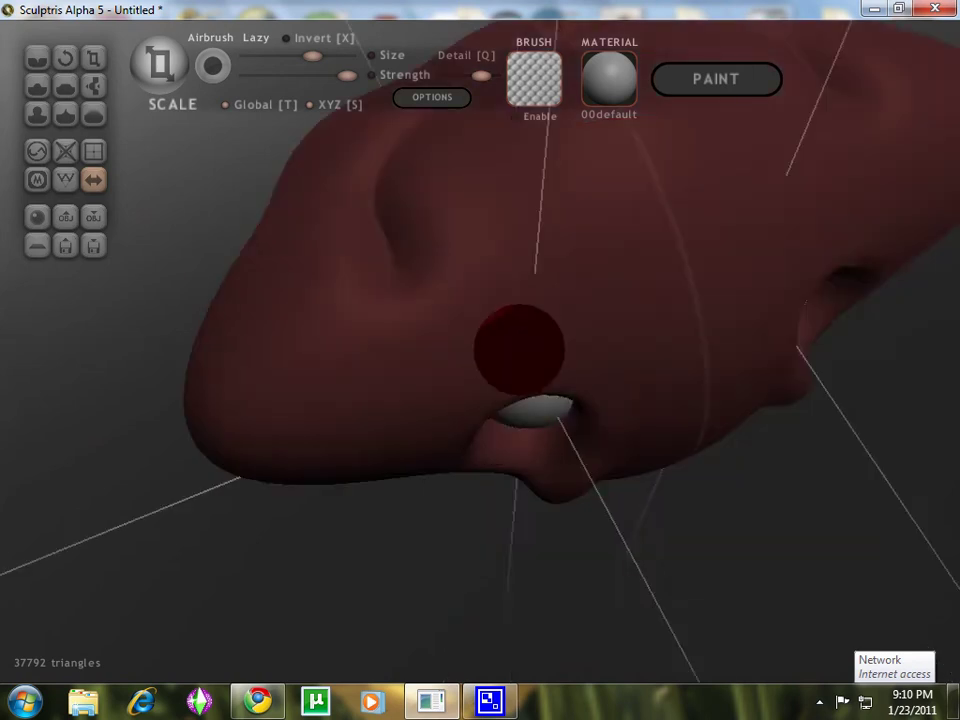
mouse_move(519, 349)
right_down()
mouse_move(497, 274)
mouse_move(452, 208)
mouse_move(396, 204)
mouse_move(370, 291)
mouse_move(325, 289)
right_up()
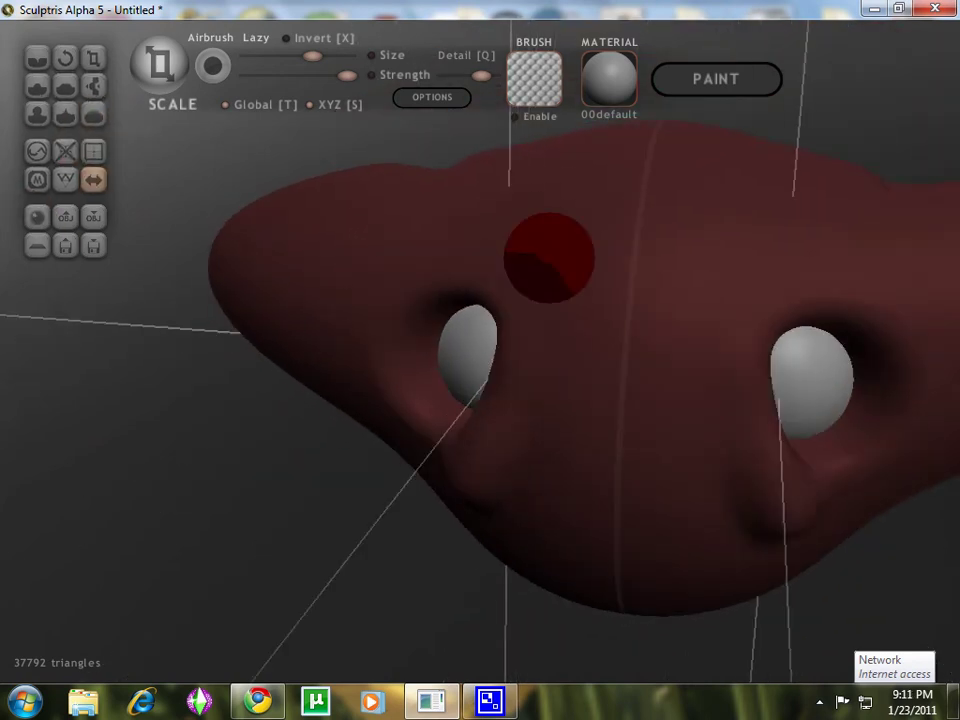
- Make the head the active mesh again and examine how the eyeballs sit in both sockets
right_drag(549, 257, 531, 471)
scroll(439, 471, up, 5)
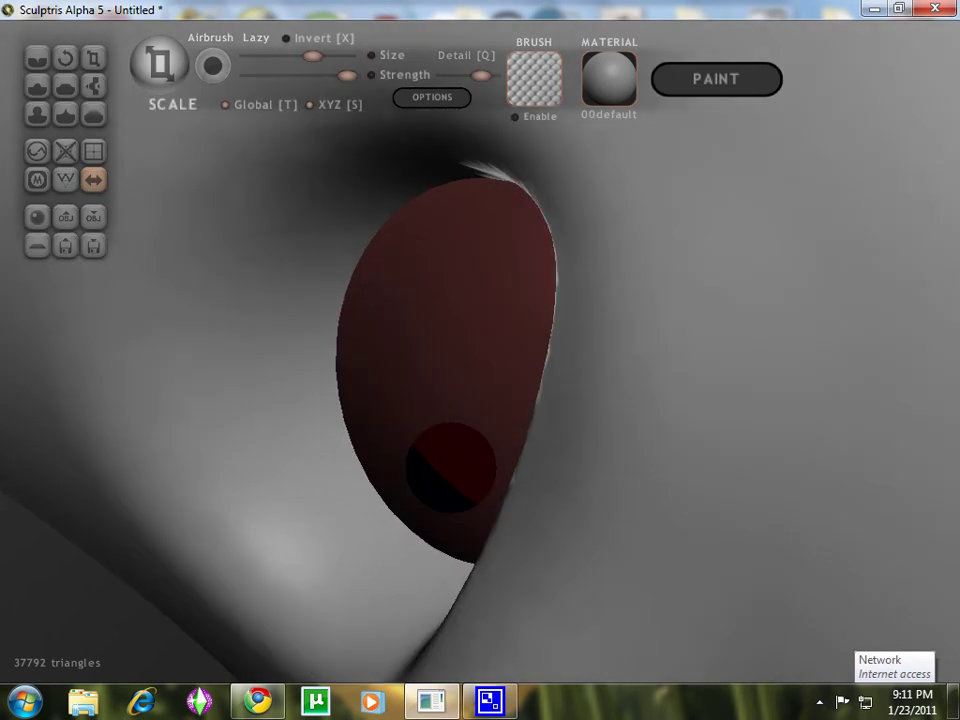
scroll(451, 467, down, 10)
scroll(645, 418, up, 3)
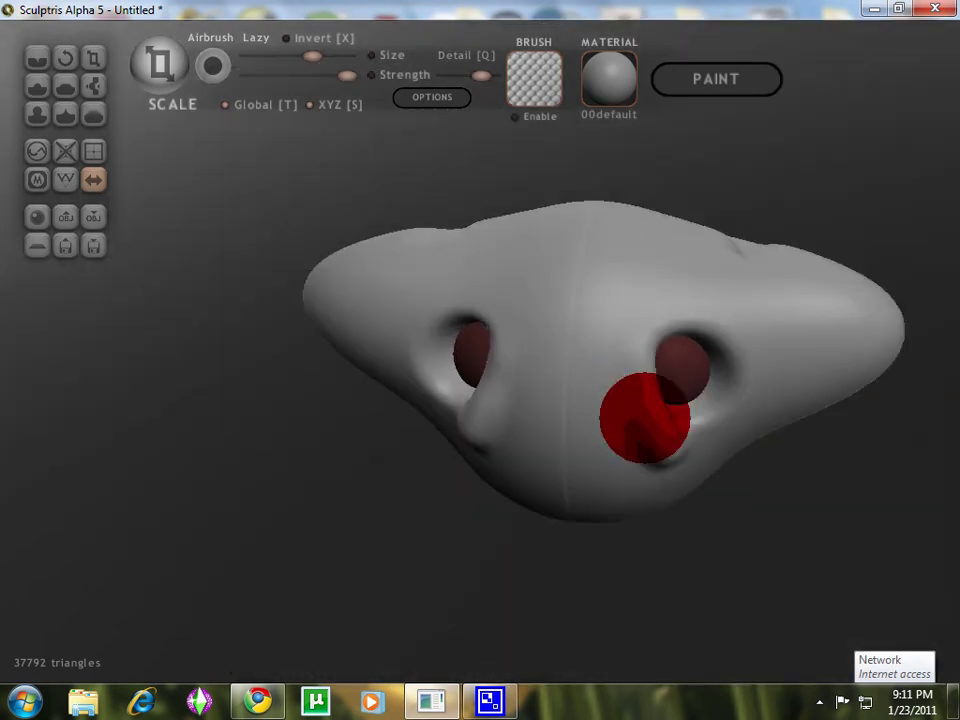
scroll(694, 441, up, 5)
right_drag(694, 441, 576, 388)
scroll(576, 388, down, 3)
scroll(635, 402, up, 3)
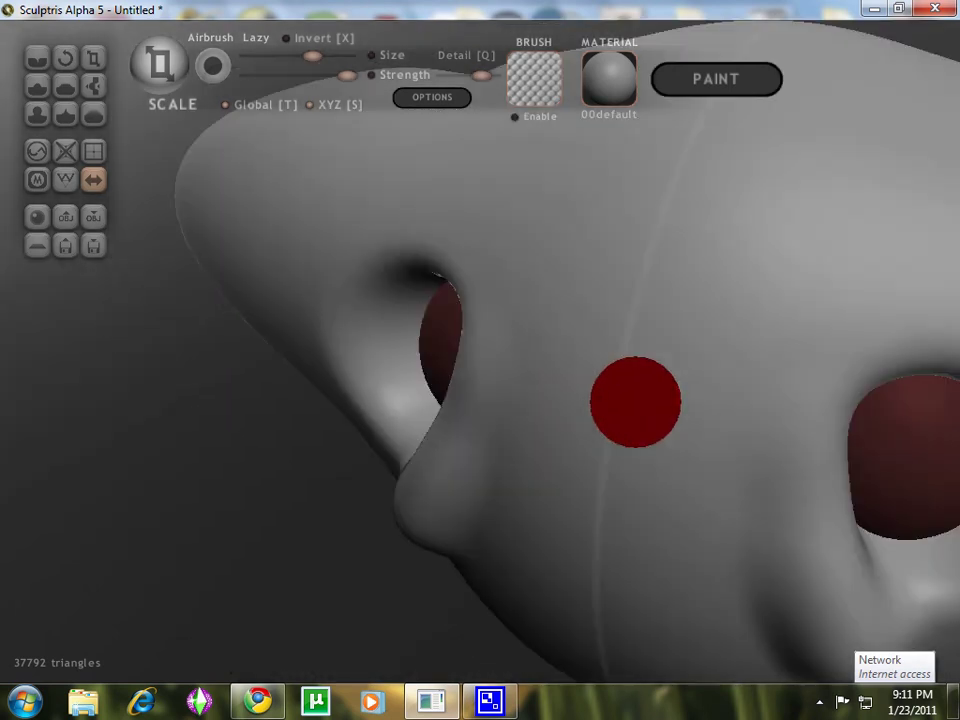
scroll(635, 402, down, 3)
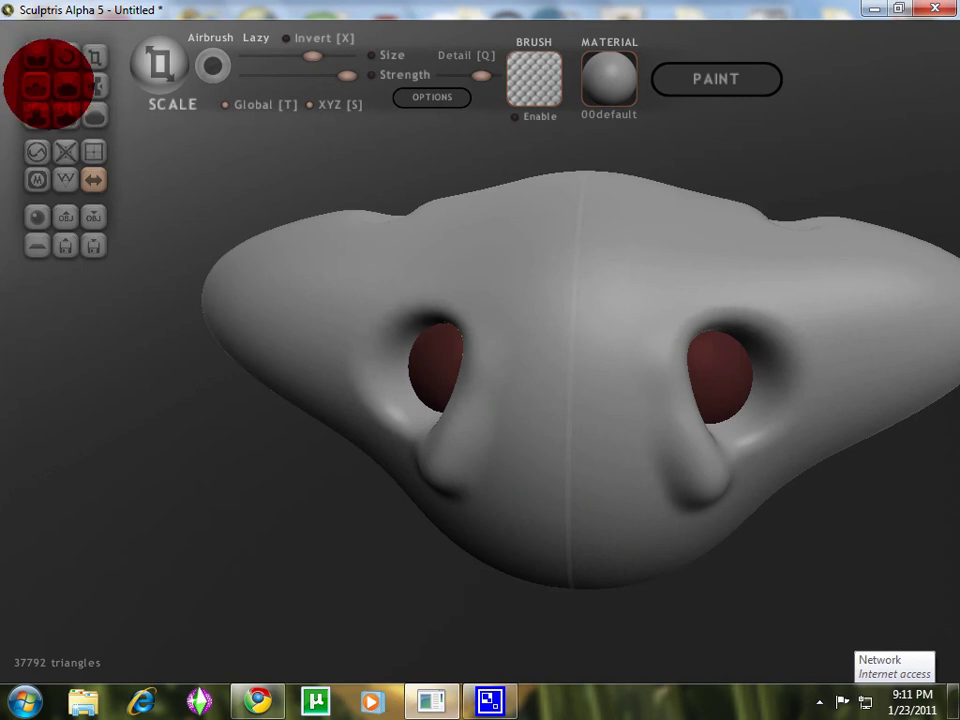
- Build up thick ridges with the Draw brush over the top and outer sides of both eye sockets
click(40, 82)
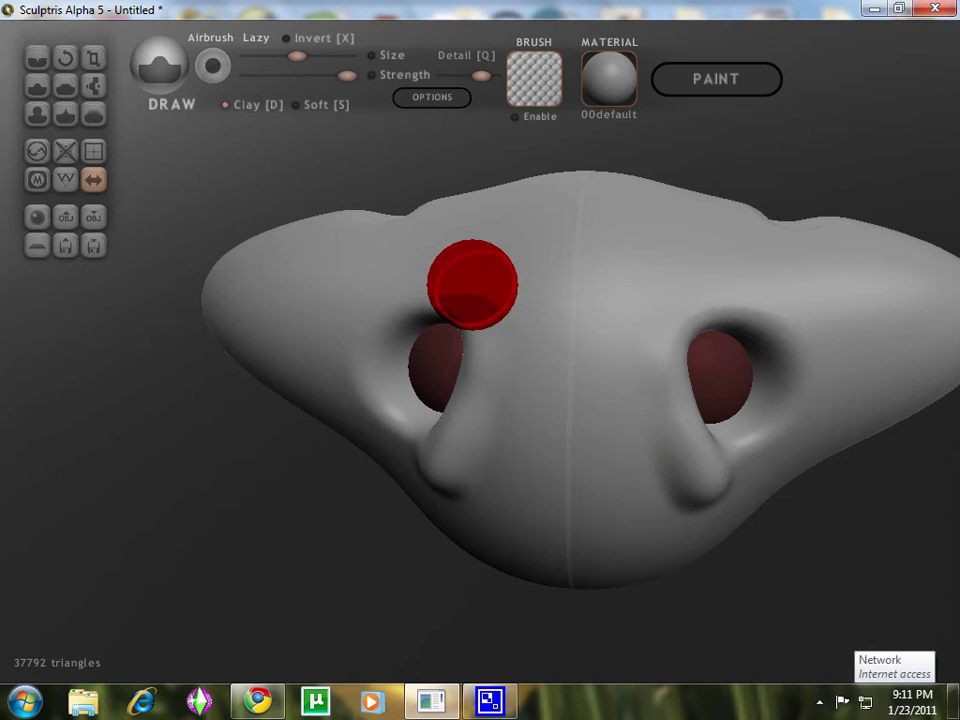
mouse_move(547, 322)
mouse_down()
mouse_move(564, 332)
mouse_move(580, 388)
mouse_up()
mouse_move(577, 390)
right_down()
mouse_move(521, 446)
mouse_move(426, 467)
mouse_move(377, 401)
mouse_move(459, 352)
mouse_move(521, 414)
mouse_move(648, 355)
right_up()
mouse_move(654, 340)
mouse_down()
mouse_move(703, 364)
mouse_move(744, 407)
mouse_move(770, 493)
mouse_up()
drag(779, 566, 773, 539)
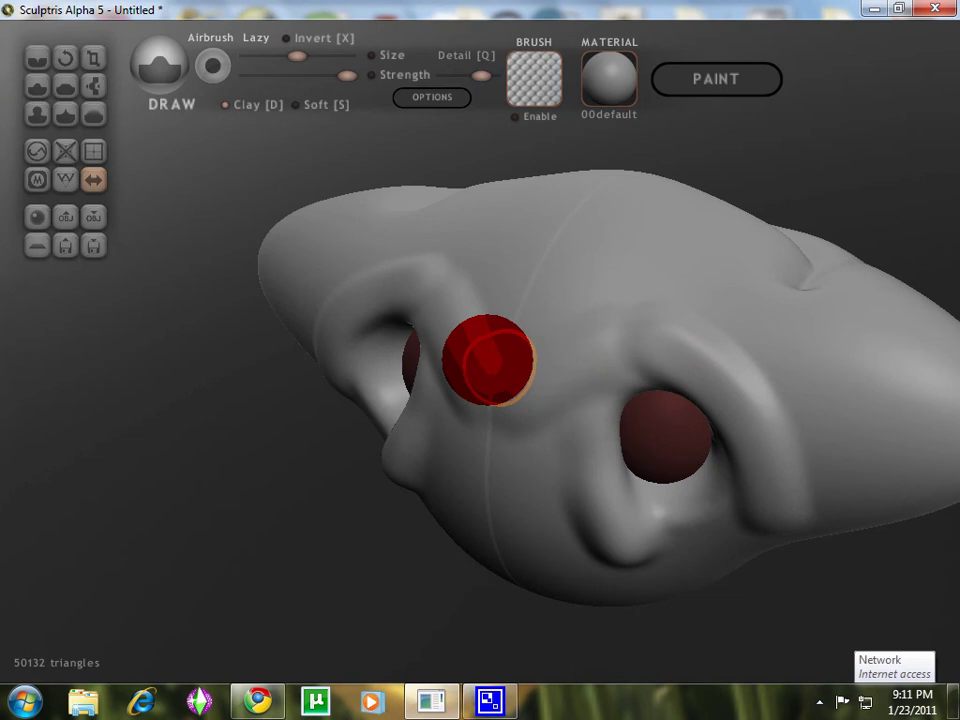
- Draw a second raised wrinkle from between the eyes up over the brow ridges
mouse_move(487, 360)
mouse_down()
mouse_move(531, 286)
mouse_move(497, 347)
mouse_move(542, 305)
mouse_move(642, 291)
mouse_up()
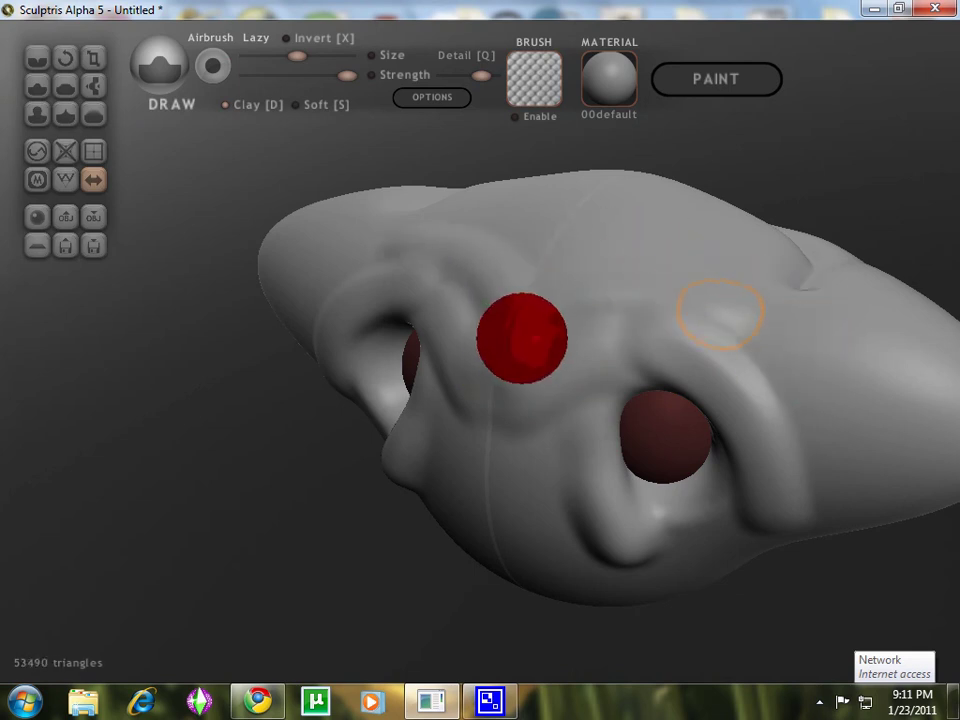
mouse_move(581, 343)
right_down()
mouse_move(641, 229)
mouse_move(770, 229)
right_up()
mouse_move(770, 229)
mouse_down()
mouse_move(870, 328)
mouse_move(666, 377)
mouse_move(527, 261)
mouse_move(581, 241)
mouse_move(583, 302)
mouse_up()
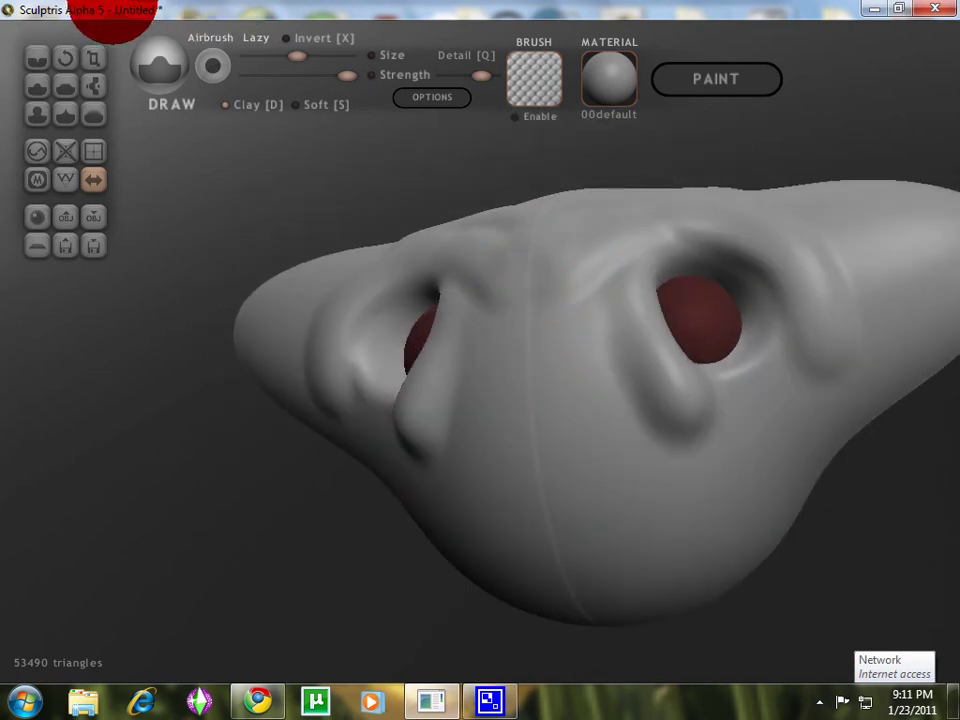
- Turn off the Draw brush's Clay option and build up a rounded nose with side wings between the eyes
mouse_move(157, 11)
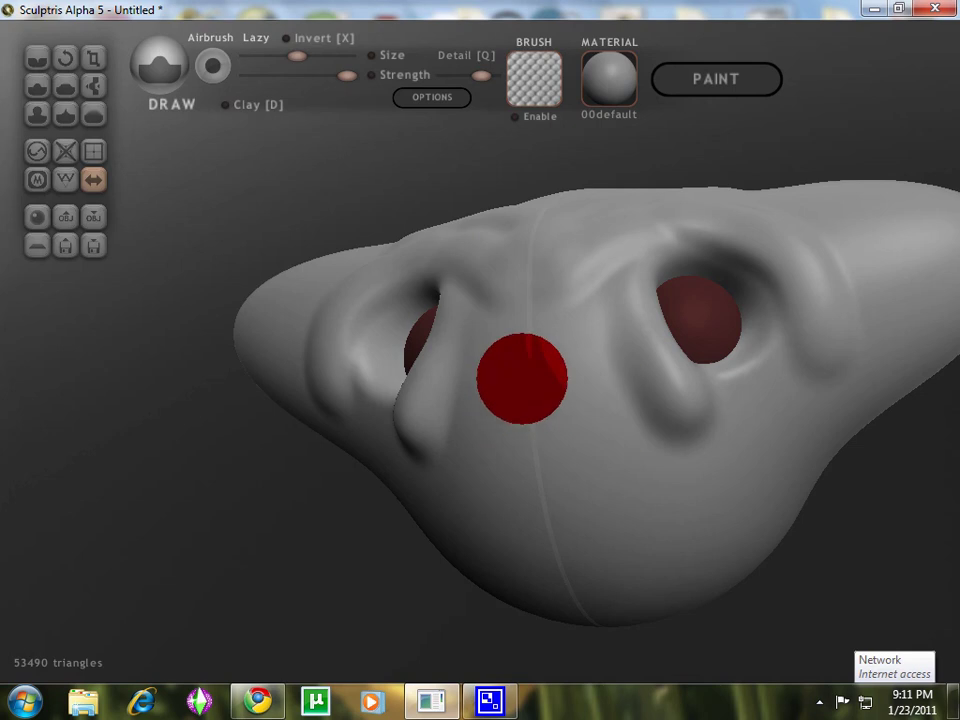
scroll(530, 343, down, 2)
mouse_move(528, 335)
mouse_down()
mouse_move(510, 373)
mouse_move(589, 396)
mouse_up()
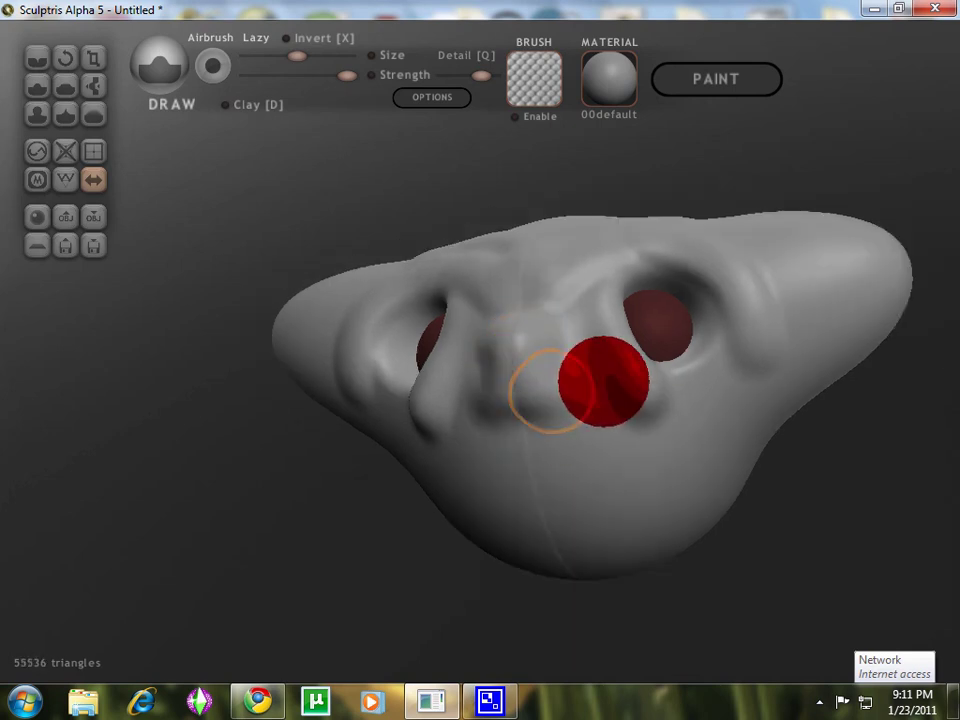
right_drag(557, 383, 647, 429)
scroll(613, 444, up, 5)
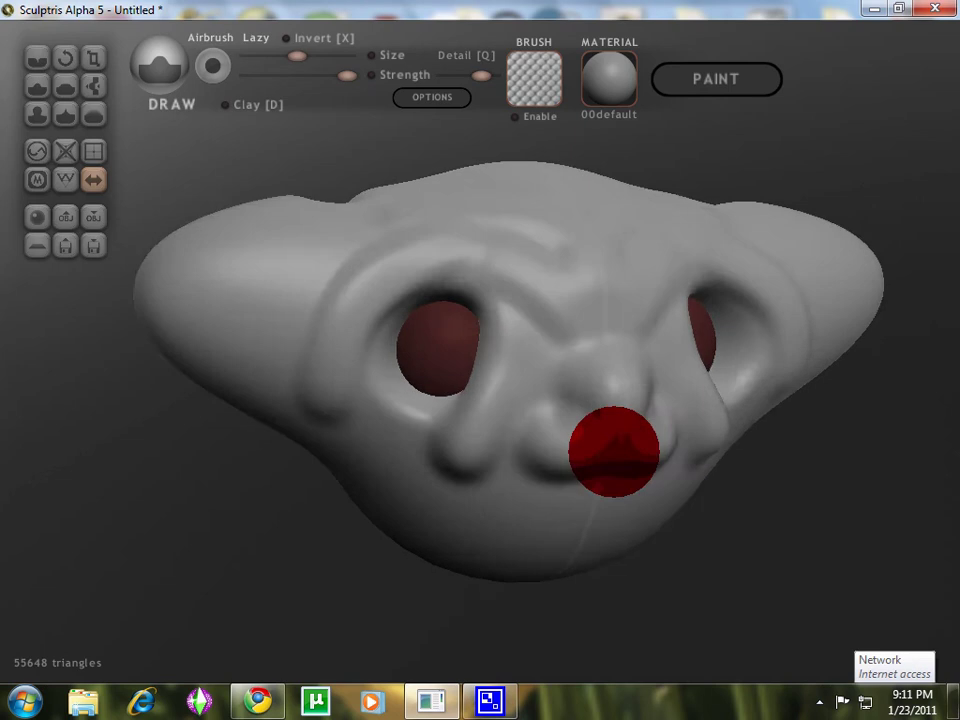
- Carve a pair of nostril holes into the underside of the nose and check them from several angles
mouse_move(488, 384)
right_down()
mouse_move(435, 315)
mouse_move(10, 85)
right_up()
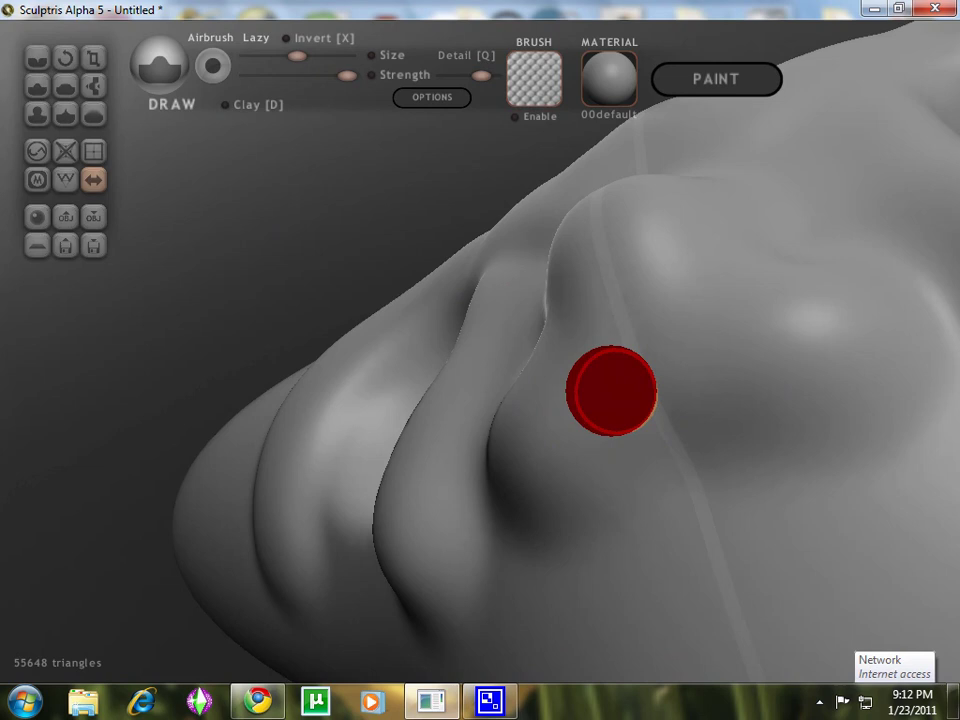
right_drag(611, 390, 543, 384)
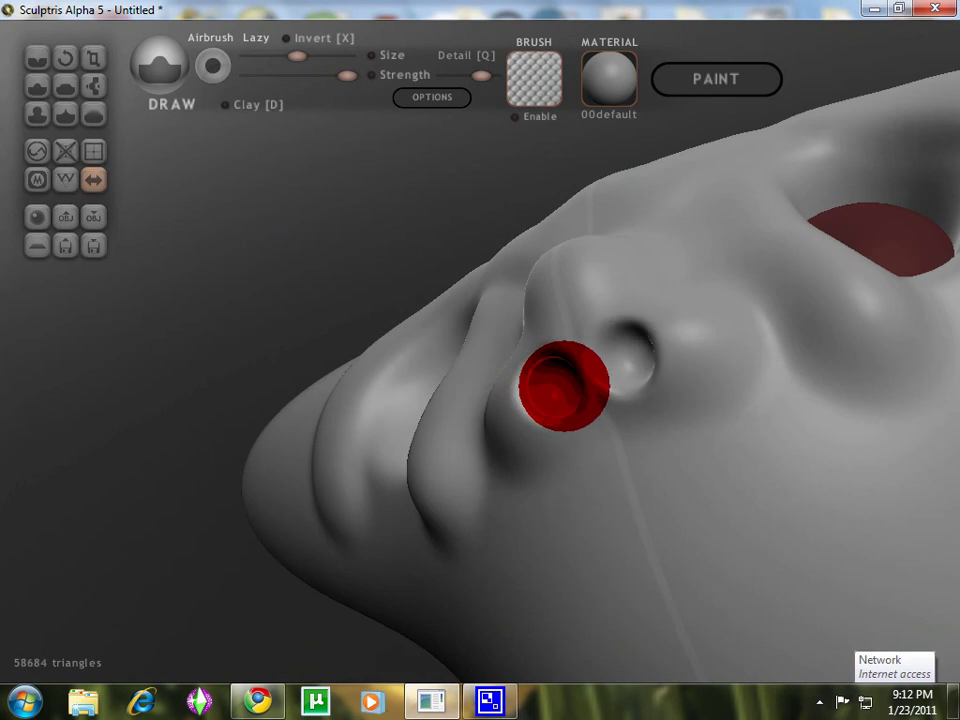
mouse_move(486, 336)
right_down()
mouse_move(596, 407)
mouse_move(722, 546)
mouse_move(846, 531)
mouse_move(683, 392)
mouse_move(574, 379)
mouse_move(519, 401)
mouse_move(566, 482)
mouse_move(776, 474)
mouse_move(681, 411)
mouse_move(599, 535)
right_up()
scroll(602, 526, up, 4)
scroll(500, 510, down, 2)
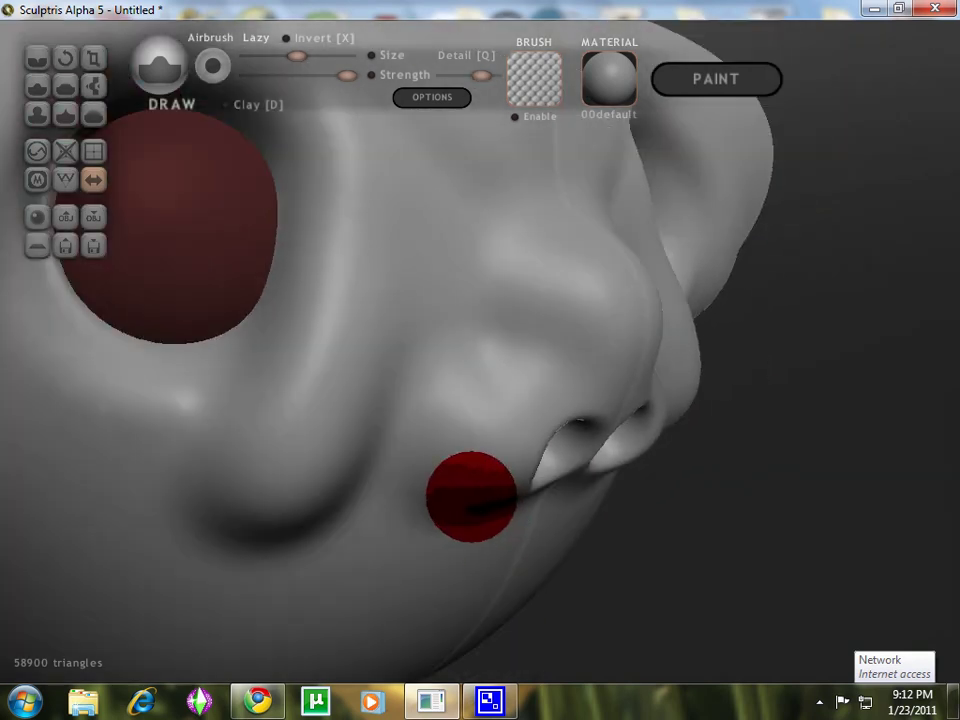
scroll(420, 480, down, 3)
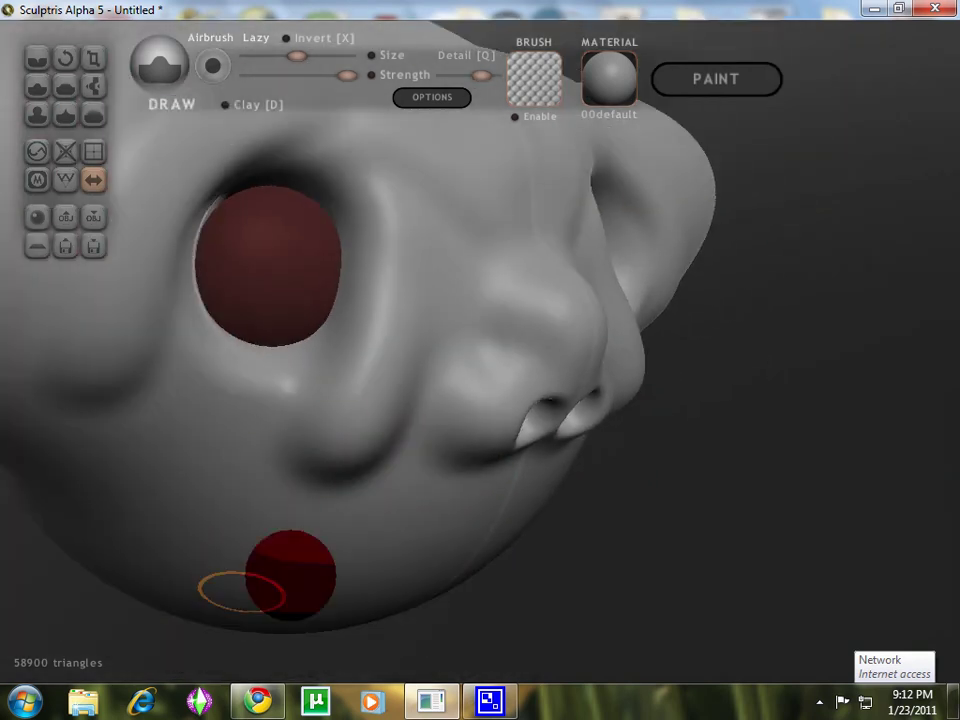
right_drag(300, 571, 133, 561)
mouse_move(114, 615)
right_down()
mouse_move(64, 632)
mouse_move(188, 620)
mouse_move(223, 643)
mouse_move(336, 604)
mouse_move(394, 568)
mouse_move(536, 542)
mouse_move(559, 471)
mouse_move(379, 444)
mouse_move(264, 579)
mouse_move(136, 640)
mouse_move(11, 540)
mouse_move(11, 499)
mouse_move(422, 377)
right_up()
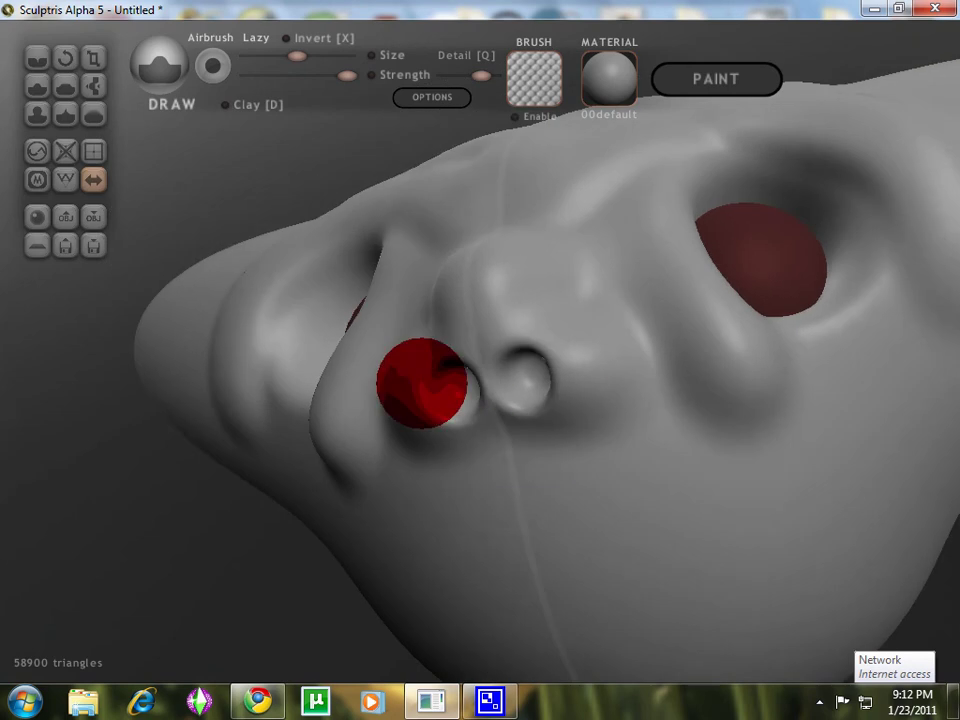
- Refine the nostrils up close with small Draw strokes around their inner edges and rims
scroll(422, 400, up, 5)
scroll(443, 407, up, 2)
scroll(443, 407, down, 4)
right_drag(540, 431, 555, 444)
scroll(555, 444, up, 7)
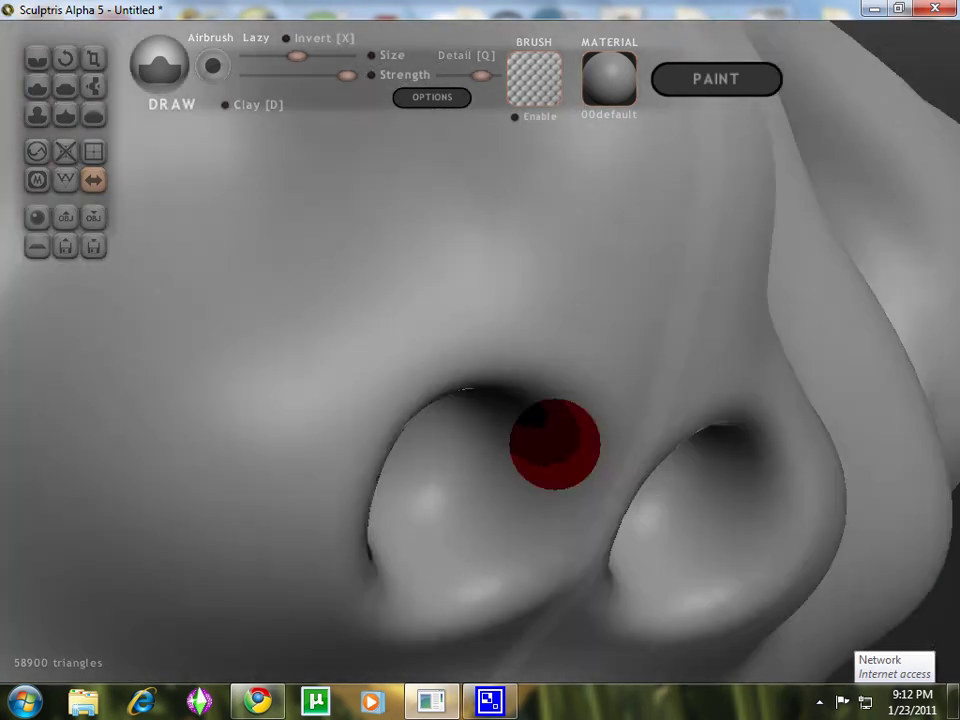
scroll(545, 410, down, 4)
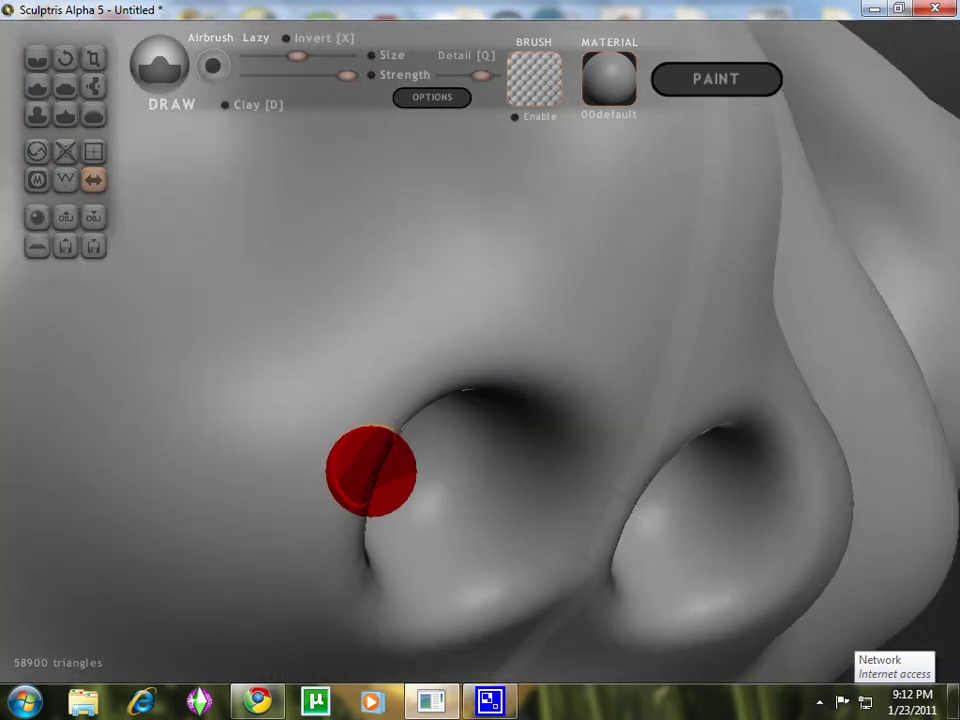
scroll(371, 470, down, 2)
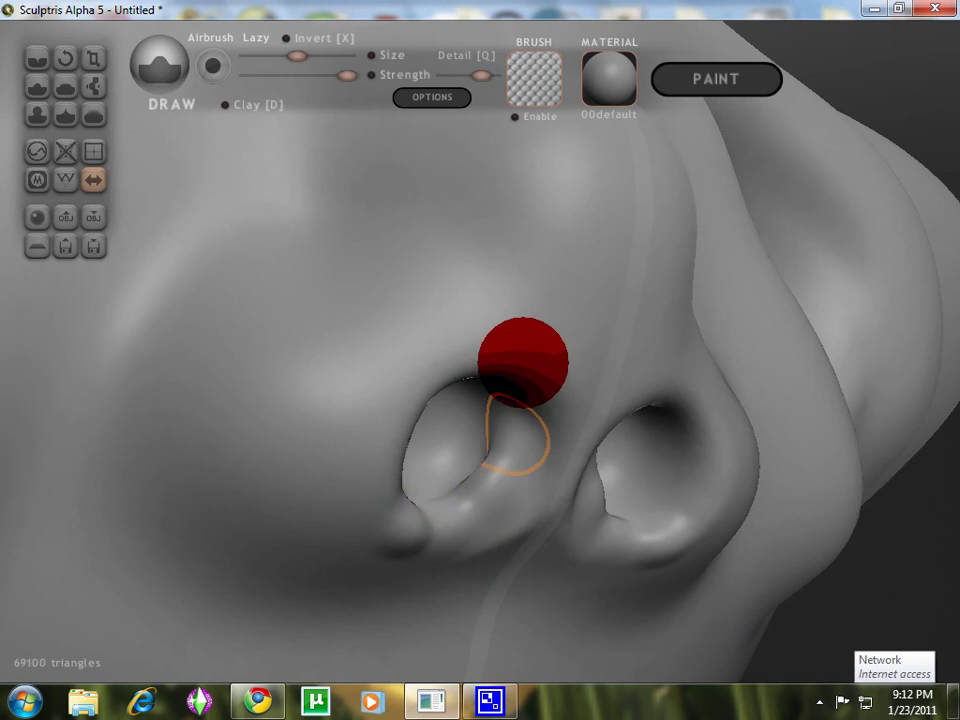
right_drag(501, 491, 334, 411)
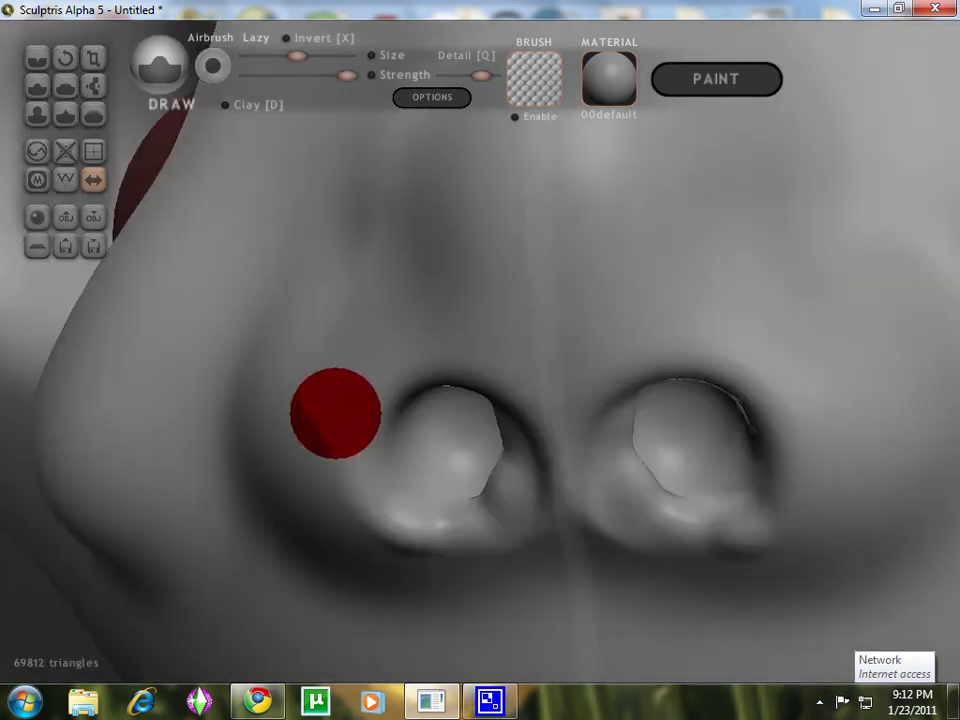
- Inspect the face, the brow and the back of the head from several angles
scroll(381, 360, down, 3)
right_drag(381, 360, 514, 423)
scroll(520, 424, down, 7)
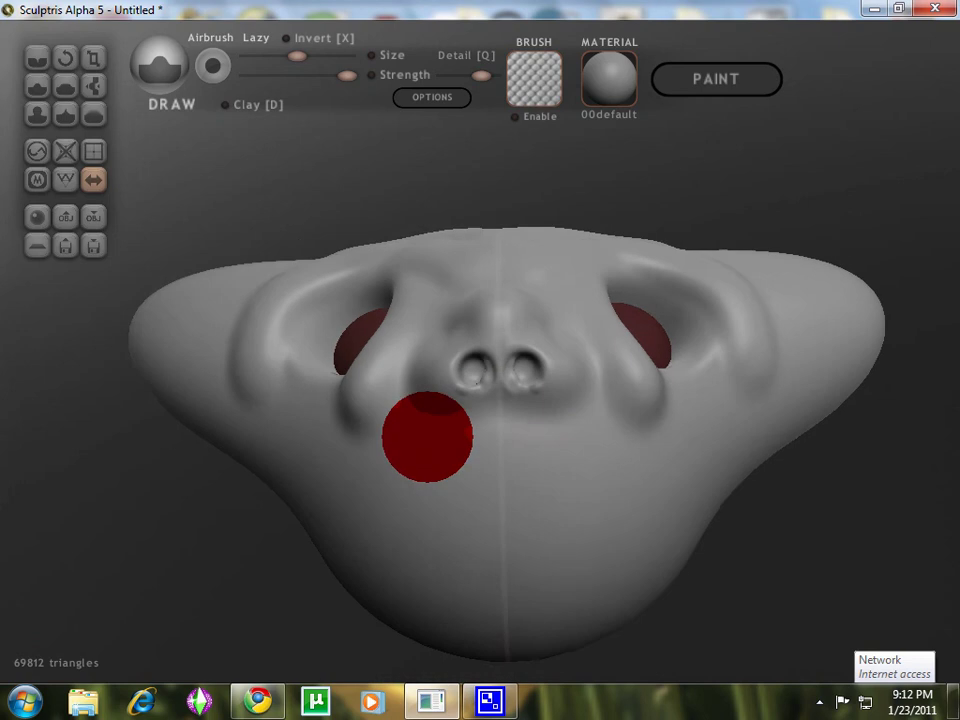
mouse_move(428, 437)
right_down()
mouse_move(454, 503)
mouse_move(497, 501)
mouse_move(576, 474)
mouse_move(559, 414)
mouse_move(387, 412)
mouse_move(120, 508)
mouse_move(11, 621)
mouse_move(32, 710)
right_up()
scroll(609, 493, up, 5)
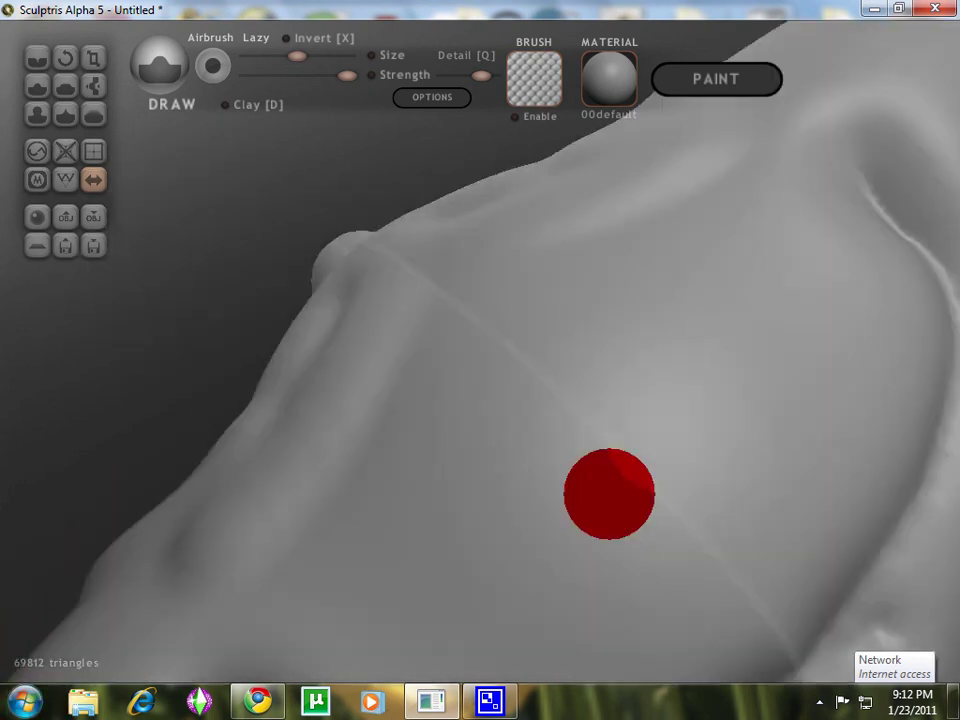
mouse_move(554, 461)
right_down()
mouse_move(598, 497)
mouse_move(739, 294)
mouse_move(707, 326)
mouse_move(390, 441)
mouse_move(486, 452)
mouse_move(643, 416)
mouse_move(686, 366)
mouse_move(714, 298)
right_up()
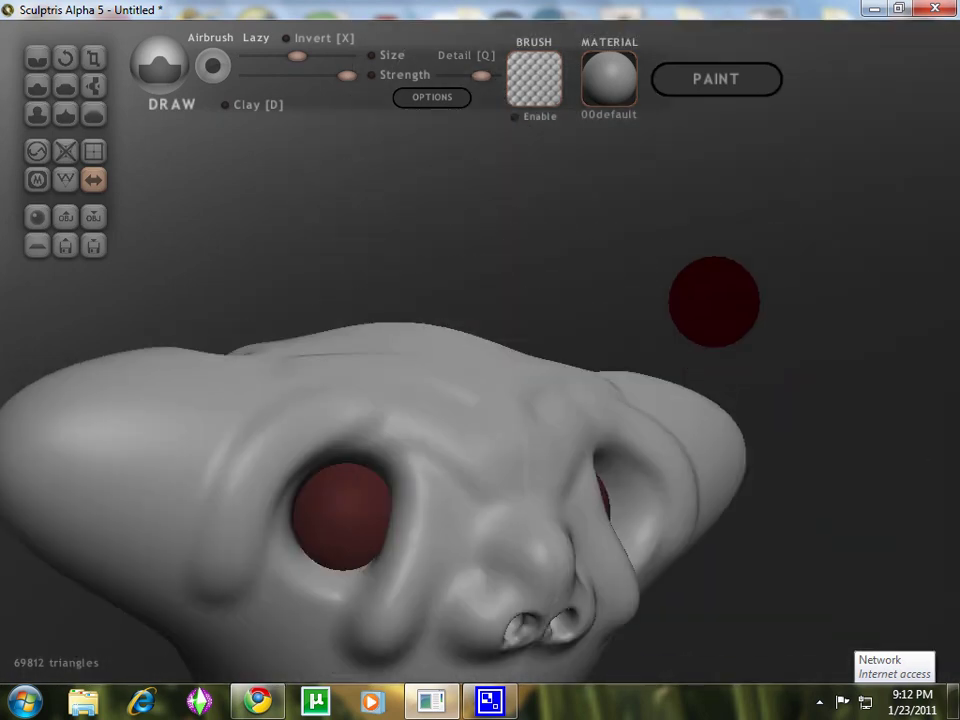
mouse_move(450, 261)
right_down()
mouse_move(343, 298)
mouse_move(242, 450)
mouse_move(656, 510)
mouse_move(632, 454)
right_up()
mouse_move(426, 386)
right_down()
mouse_move(497, 506)
mouse_move(508, 396)
right_up()
scroll(497, 507, up, 5)
scroll(460, 400, down, 6)
- Try to carve a wide hollow mouth below the nose with the Draw brush, and undo it
mouse_move(377, 378)
right_down()
mouse_move(424, 354)
mouse_move(501, 621)
right_up()
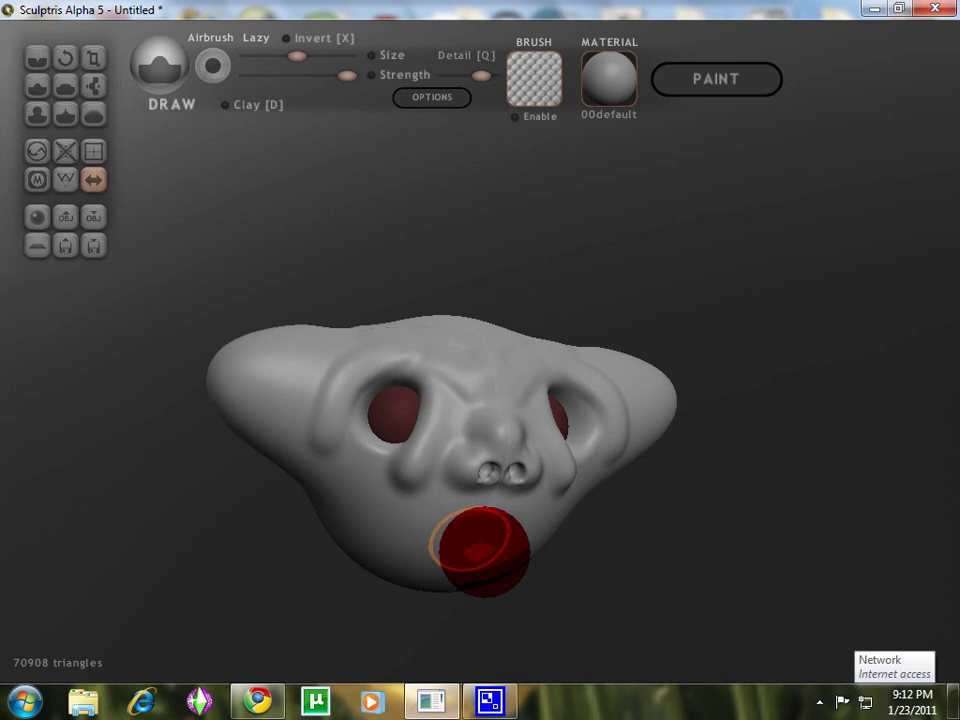
mouse_move(472, 550)
mouse_down()
mouse_move(456, 561)
mouse_move(370, 500)
mouse_move(403, 512)
mouse_up()
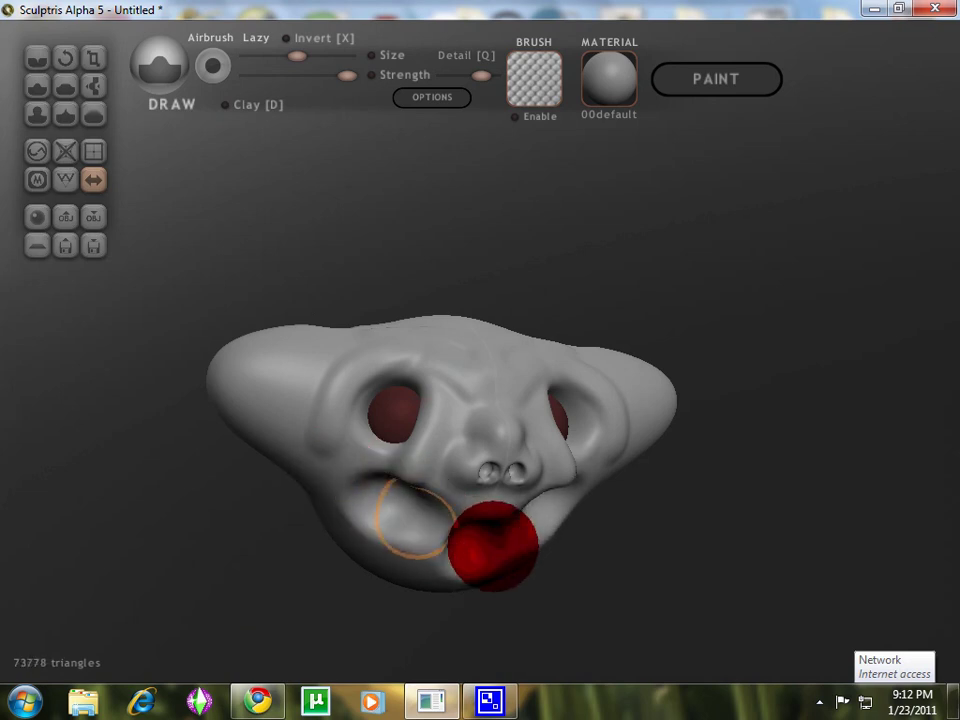
drag(484, 547, 463, 536)
scroll(463, 535, up, 3)
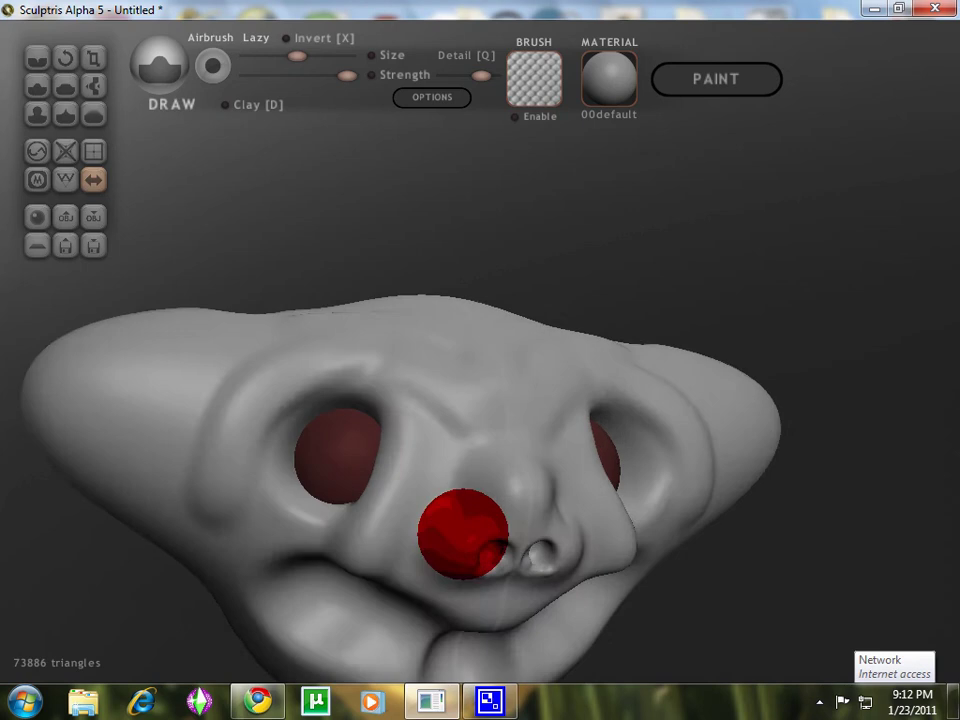
scroll(465, 540, down, 5)
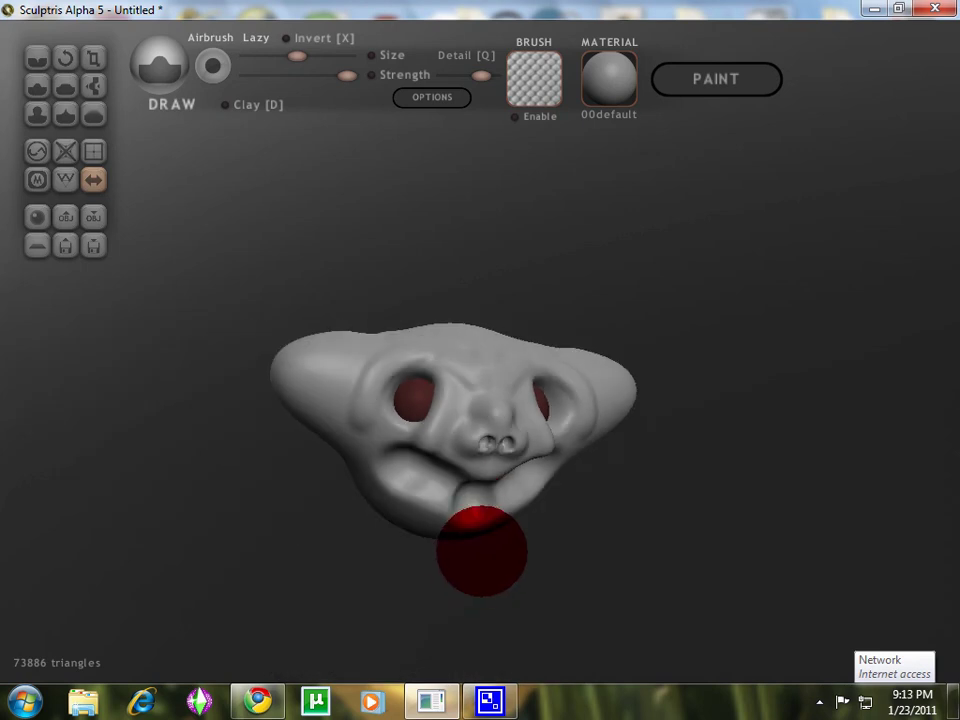
key(ctrl+z)
key(ctrl+z)
key(ctrl+z)
key(ctrl+z)
- Carve a wide, upward-curving mouth line below the nose with the Crease brush
scroll(482, 541, up, 5)
mouse_move(482, 540)
middle_down()
mouse_move(452, 465)
mouse_move(446, 363)
middle_up()
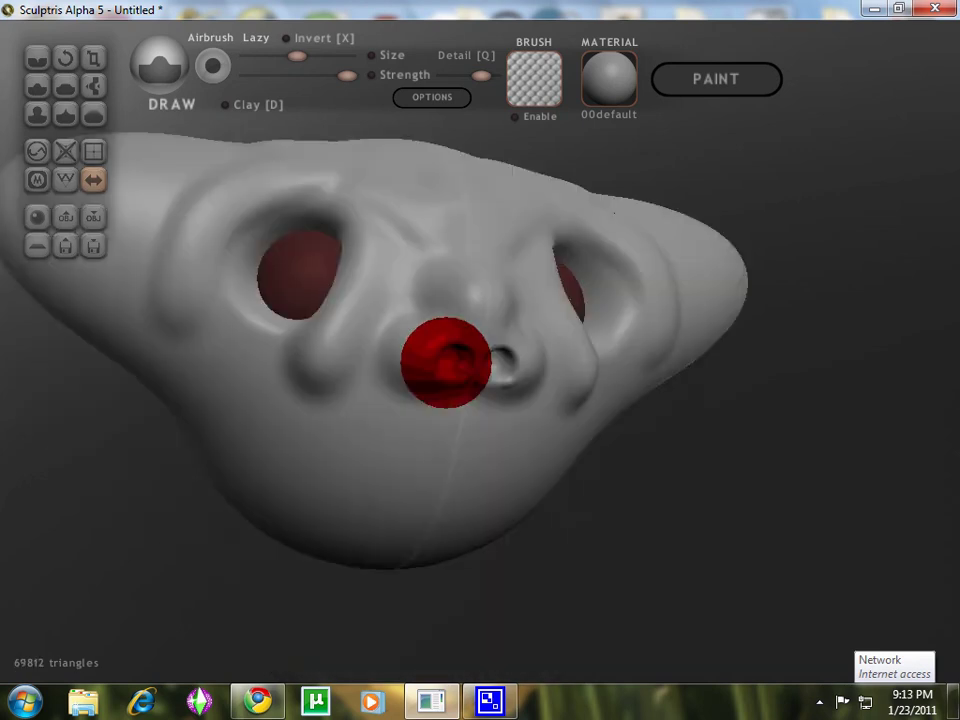
mouse_move(446, 362)
right_down()
mouse_move(412, 407)
mouse_move(250, 300)
right_up()
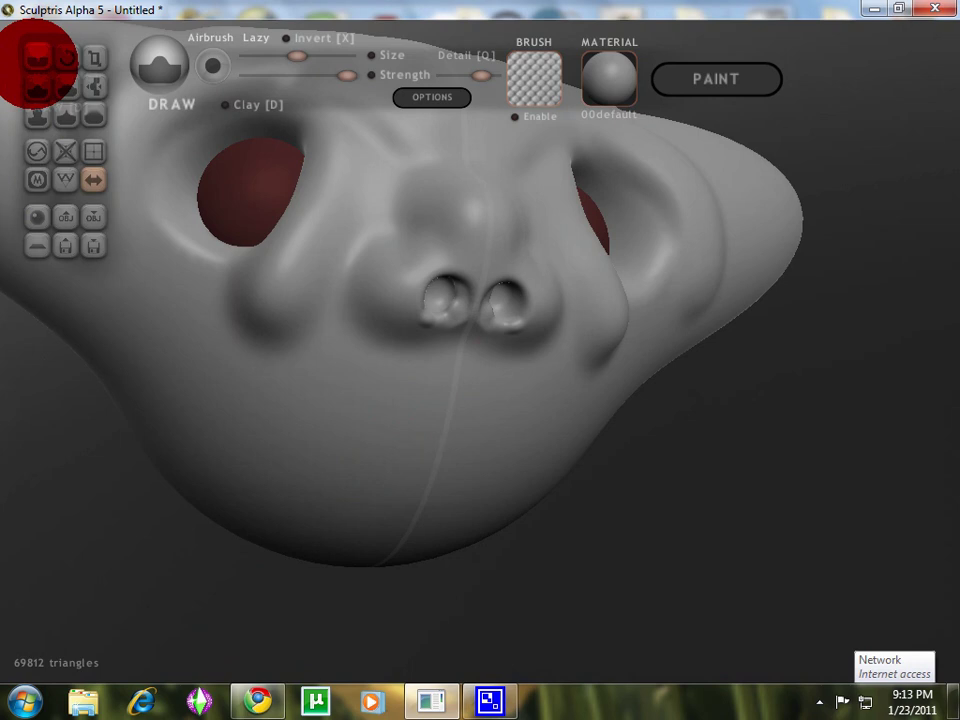
click(65, 86)
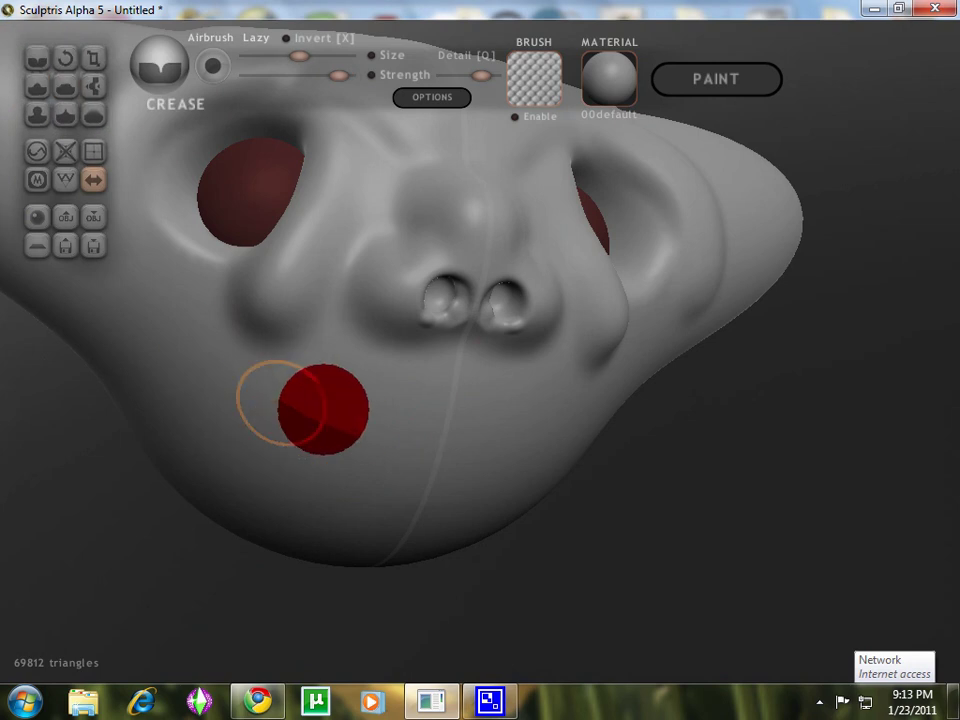
drag(291, 393, 393, 444)
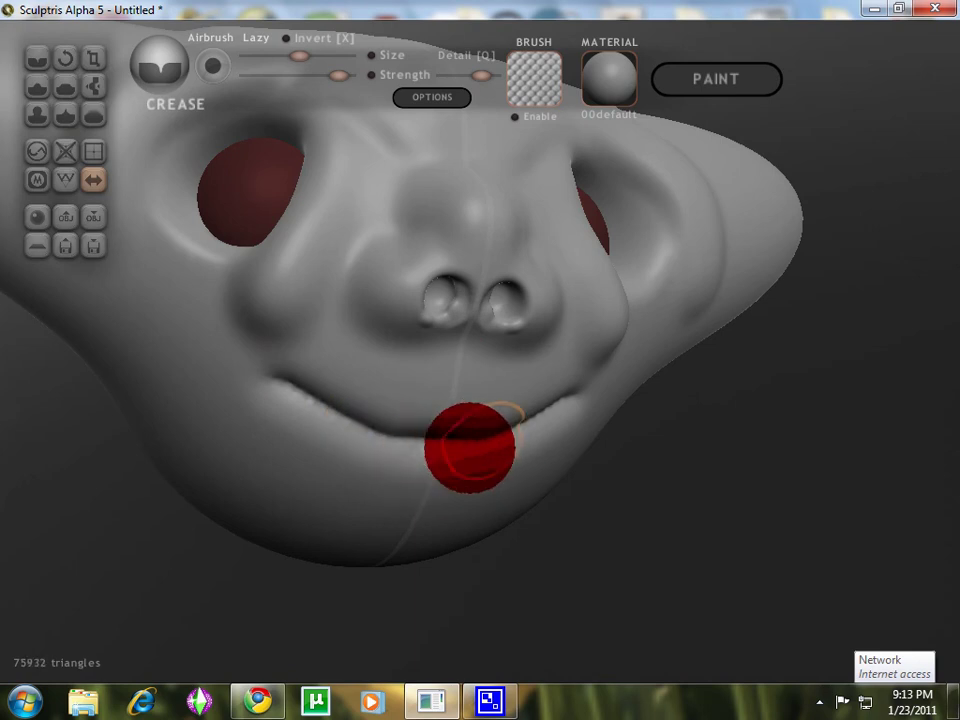
- Swell the upper lip along the top of the mouth line with the Inflate brush
right_drag(367, 454, 229, 452)
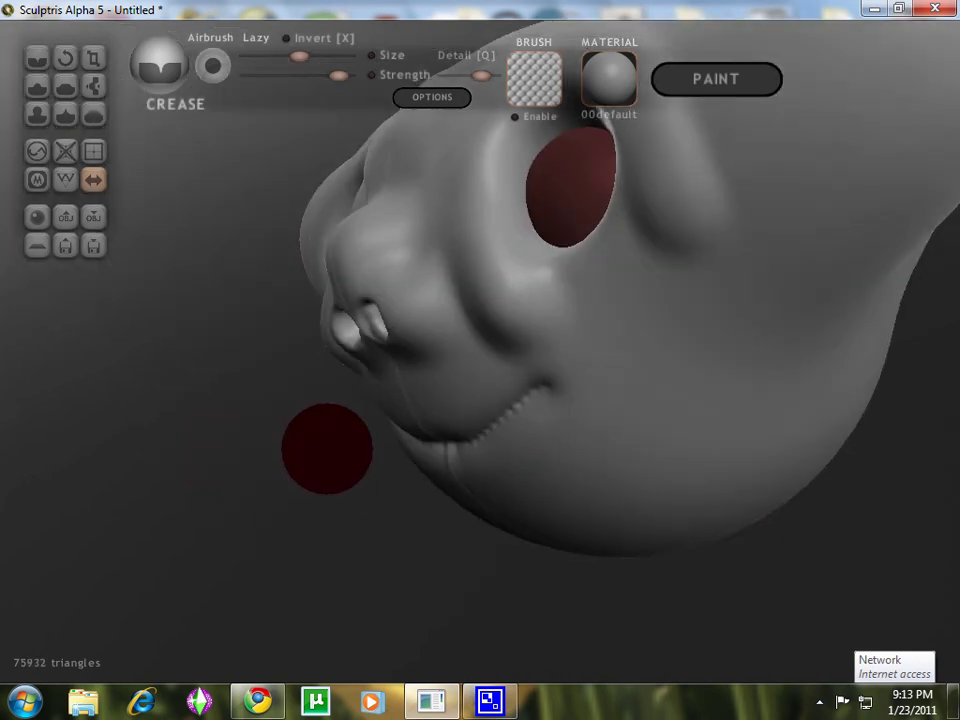
mouse_move(327, 448)
right_down()
mouse_move(433, 377)
mouse_move(420, 375)
right_up()
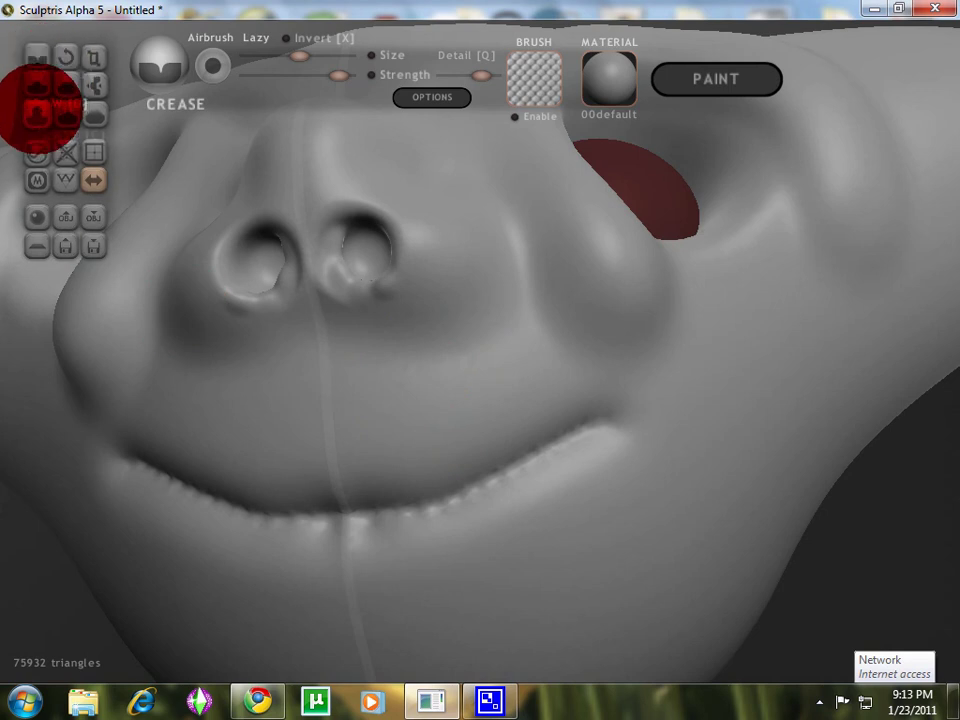
click(38, 114)
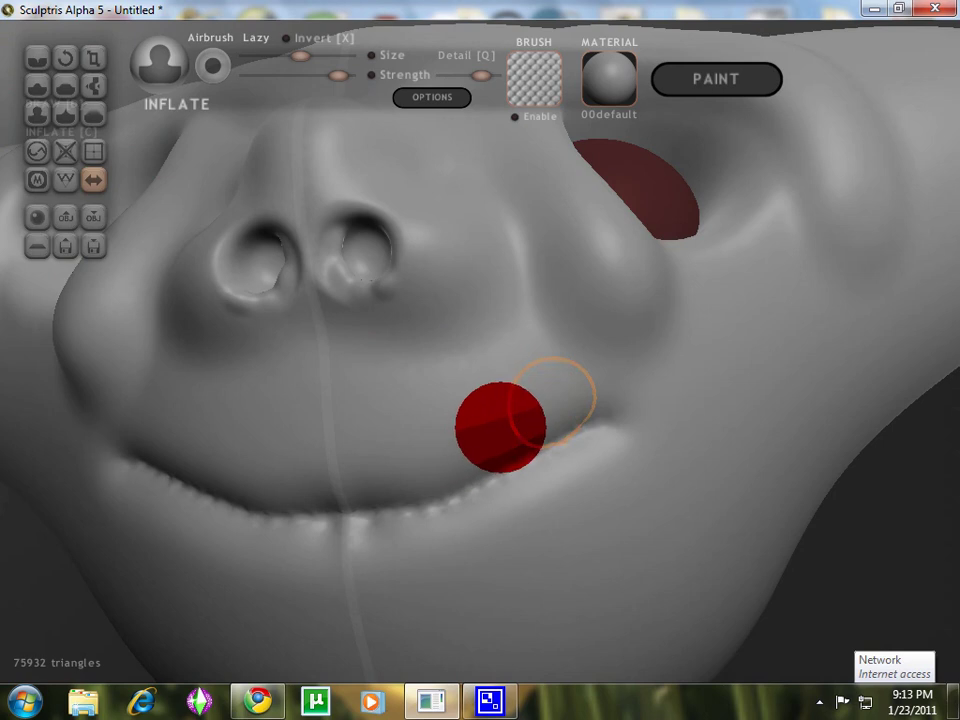
drag(546, 404, 495, 426)
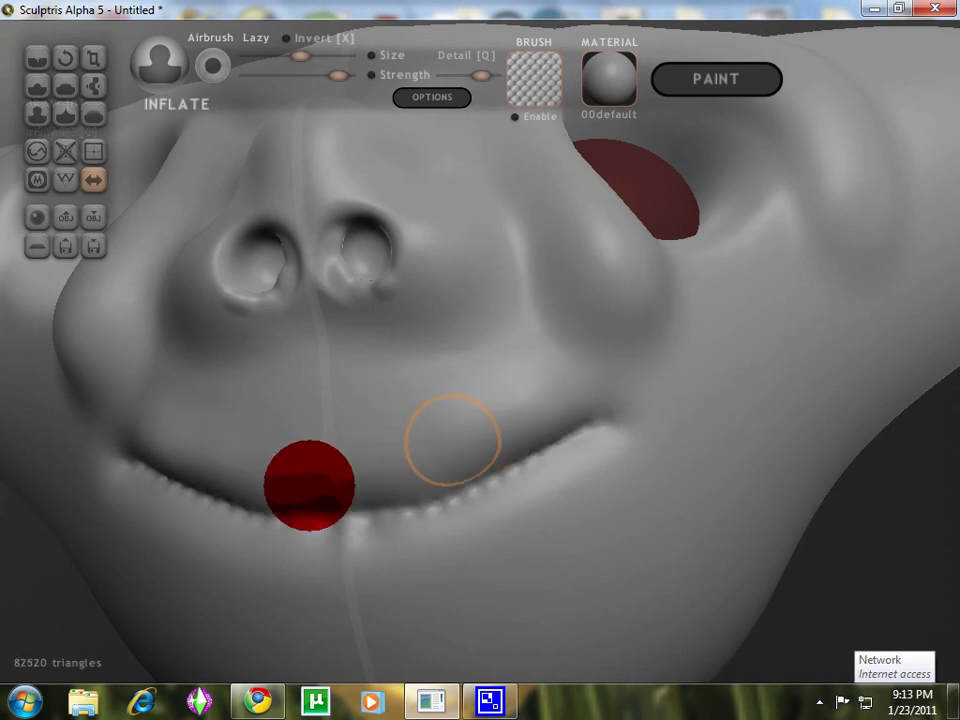
drag(431, 447, 374, 458)
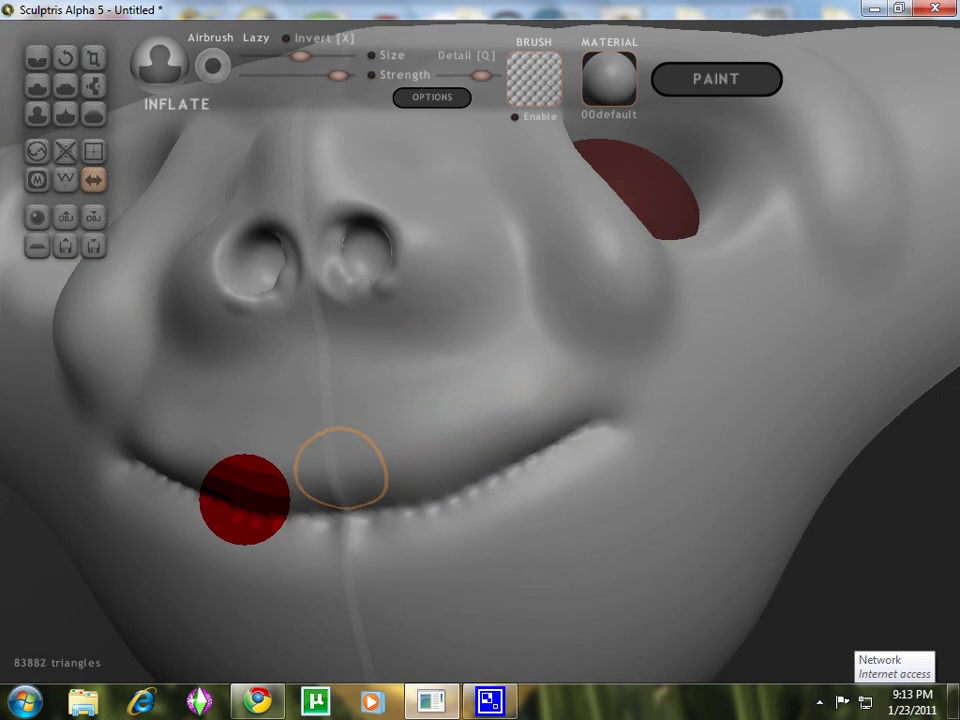
- Build up a full lower lip beneath the mouth line with Inflate strokes from the mouth corner to the middle
mouse_move(245, 499)
right_down()
mouse_move(409, 512)
mouse_move(513, 553)
right_up()
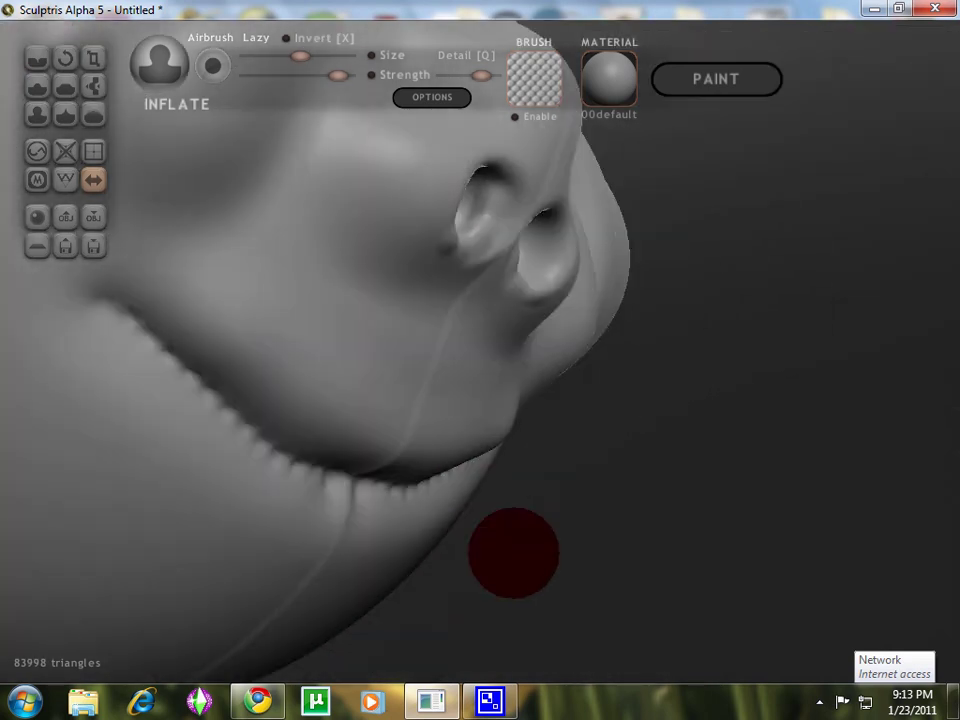
scroll(513, 553, down, 3)
drag(190, 330, 304, 460)
drag(241, 405, 273, 432)
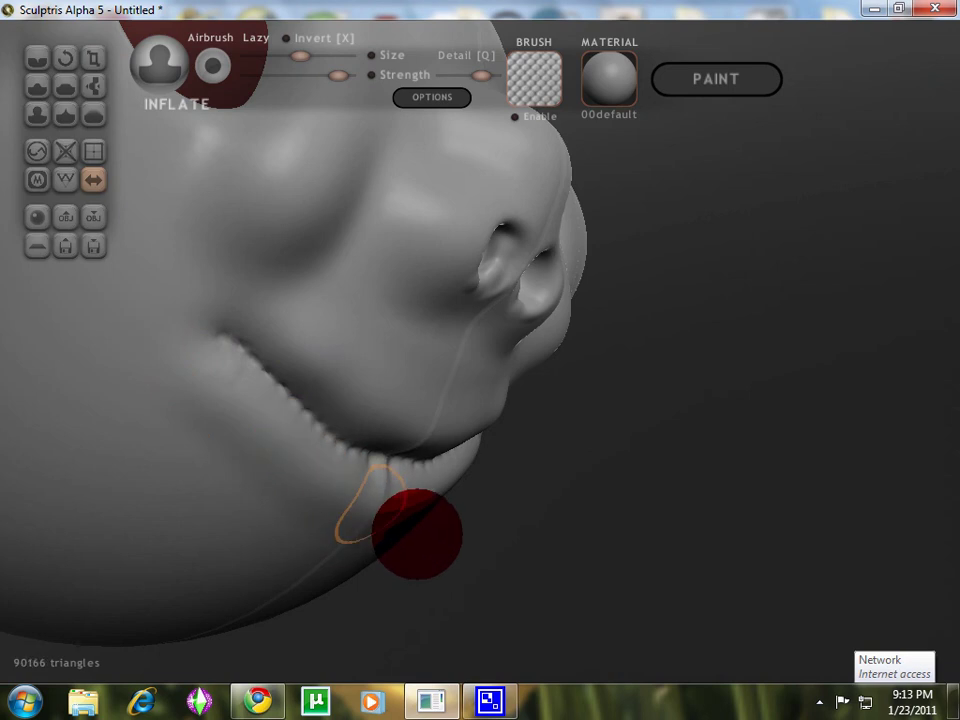
drag(416, 534, 343, 521)
- Examine the lips, nose and eyes from the front, above and the side, both up close and at a distance
mouse_move(343, 521)
right_down()
mouse_move(274, 514)
mouse_move(468, 468)
mouse_move(309, 538)
mouse_move(531, 339)
mouse_move(752, 375)
mouse_move(800, 300)
mouse_move(634, 328)
right_up()
scroll(534, 371, up, 4)
mouse_move(534, 371)
right_down()
mouse_move(564, 511)
mouse_move(849, 467)
mouse_move(560, 486)
mouse_move(488, 508)
mouse_move(407, 332)
mouse_move(433, 367)
right_up()
scroll(849, 467, down, 5)
scroll(433, 367, up, 5)
scroll(580, 429, down, 1)
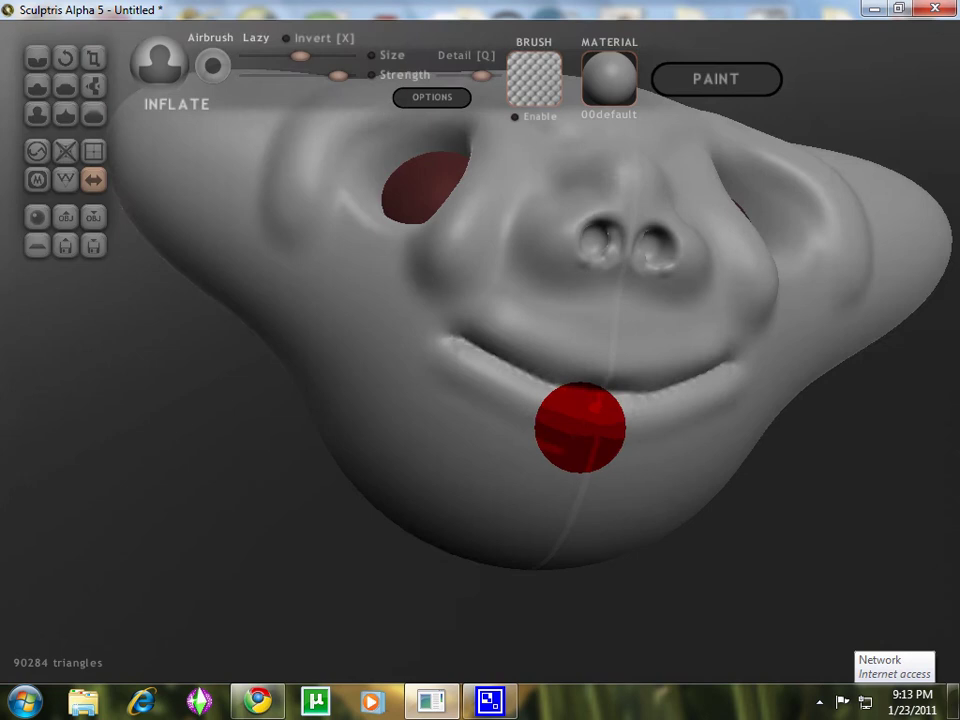
scroll(580, 428, up, 2)
scroll(545, 292, up, 1)
right_drag(551, 294, 519, 474)
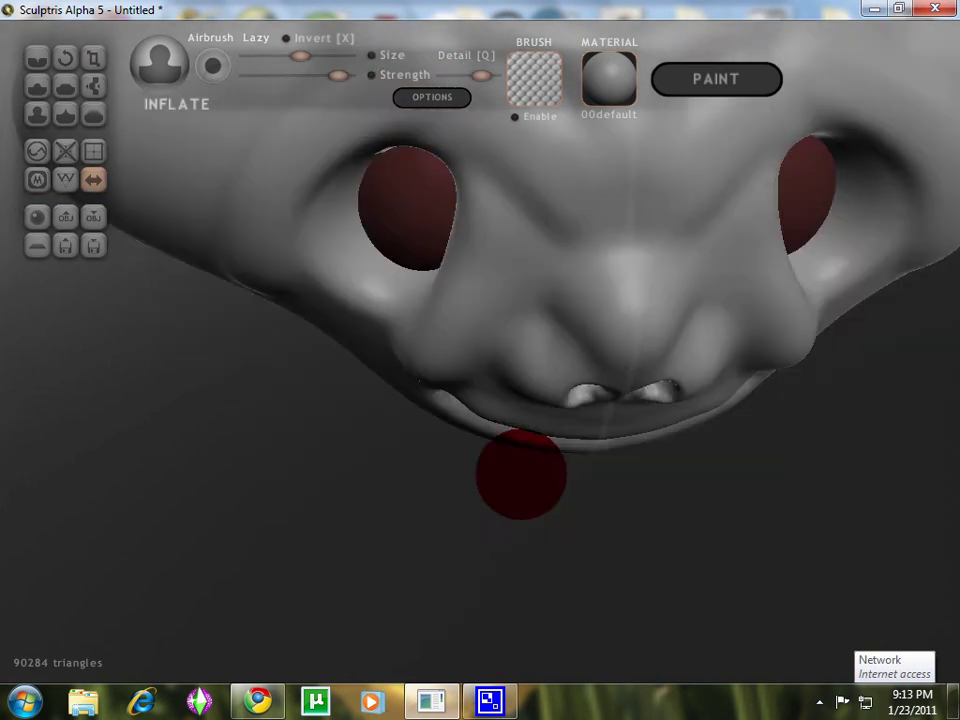
scroll(512, 314, down, 1)
scroll(418, 246, down, 5)
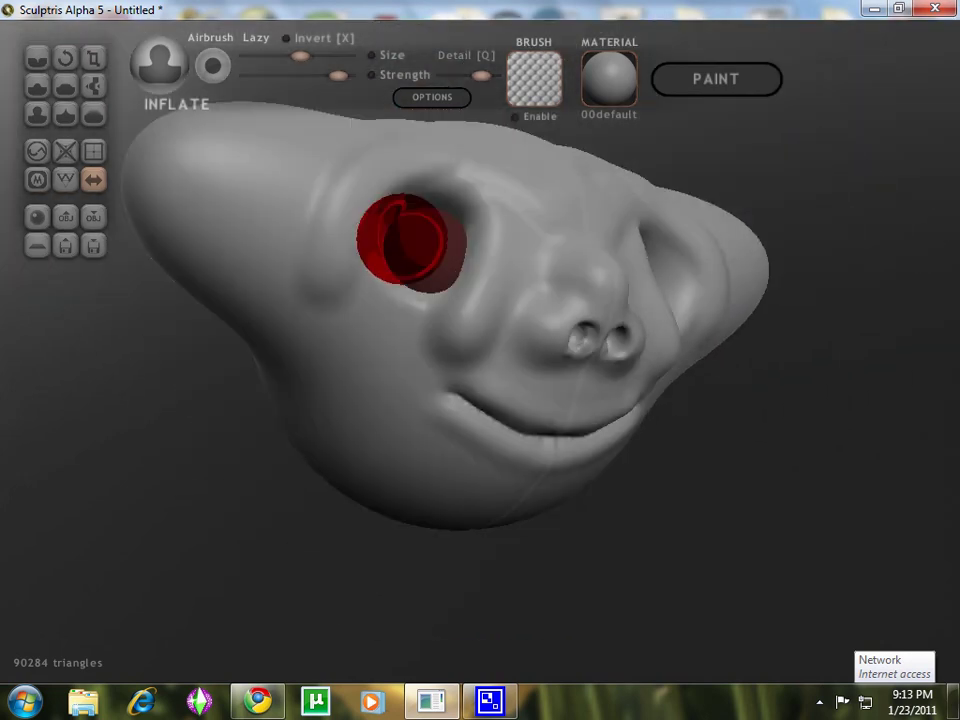
scroll(450, 278, up, 10)
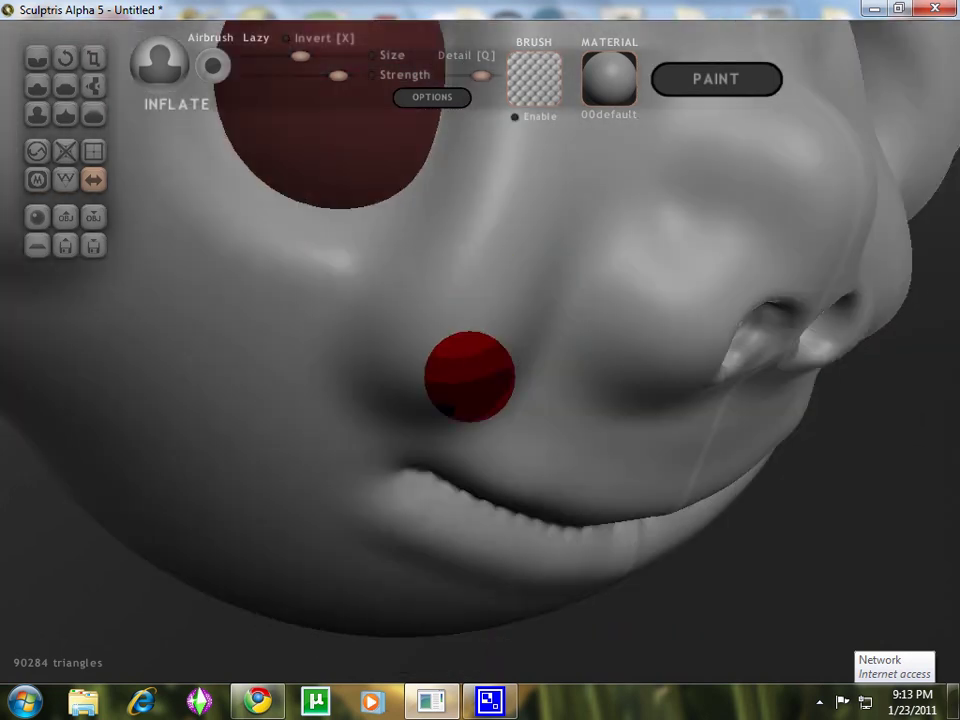
scroll(382, 353, down, 3)
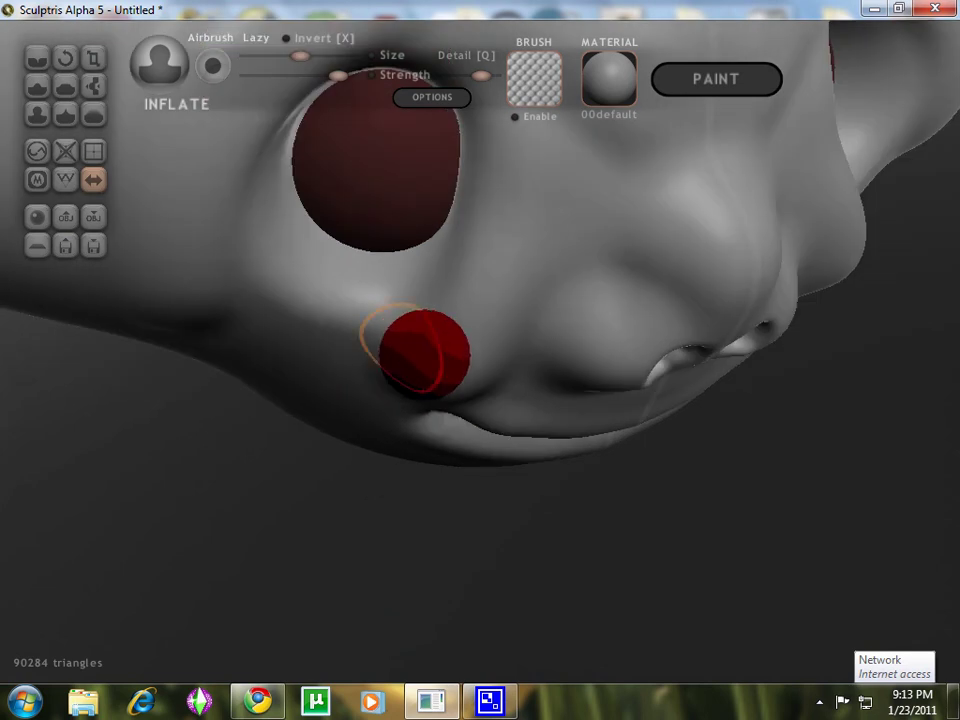
scroll(424, 353, down, 2)
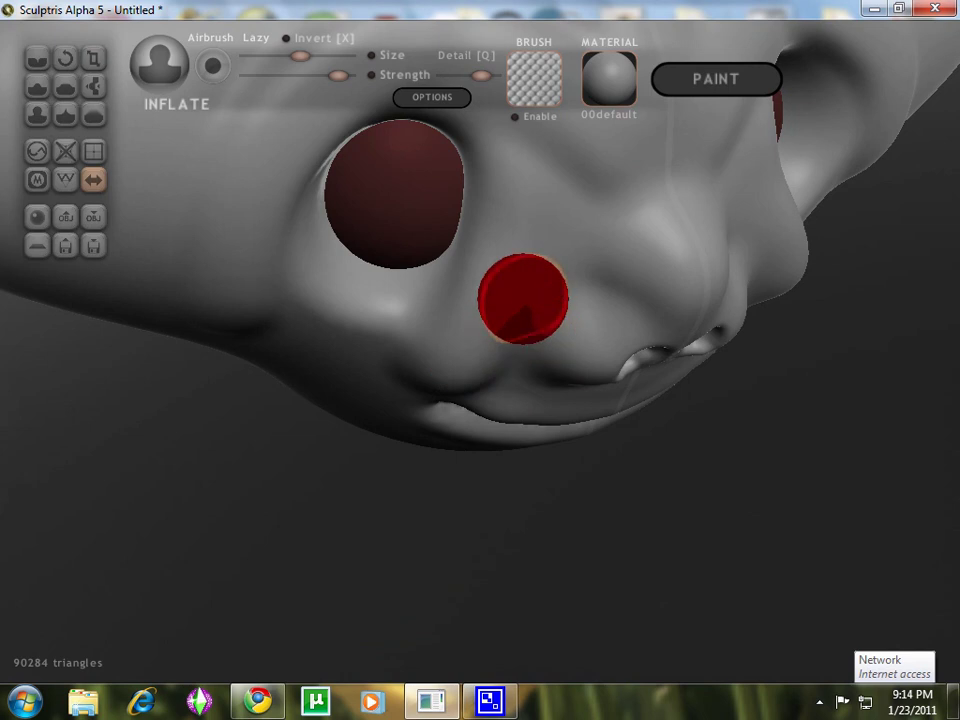
mouse_move(523, 298)
mouse_down()
mouse_move(456, 291)
mouse_move(468, 325)
mouse_up()
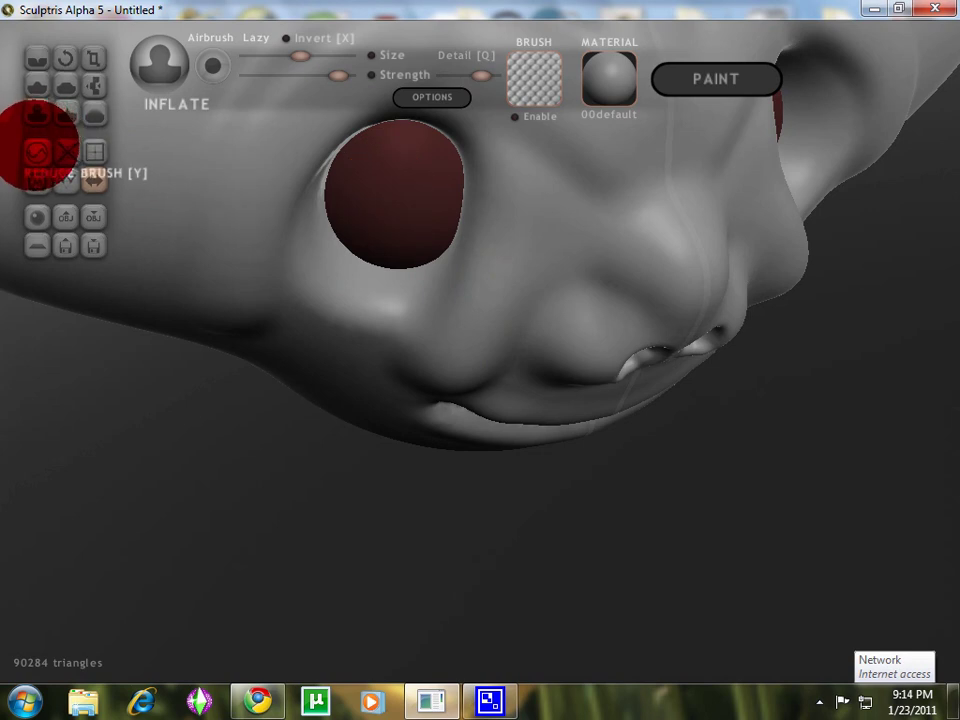
click(40, 217)
- Hide a band of the side lobes with a rectangular selection beside the eye, check the cut-out, and show the whole head again
scroll(373, 206, down, 1)
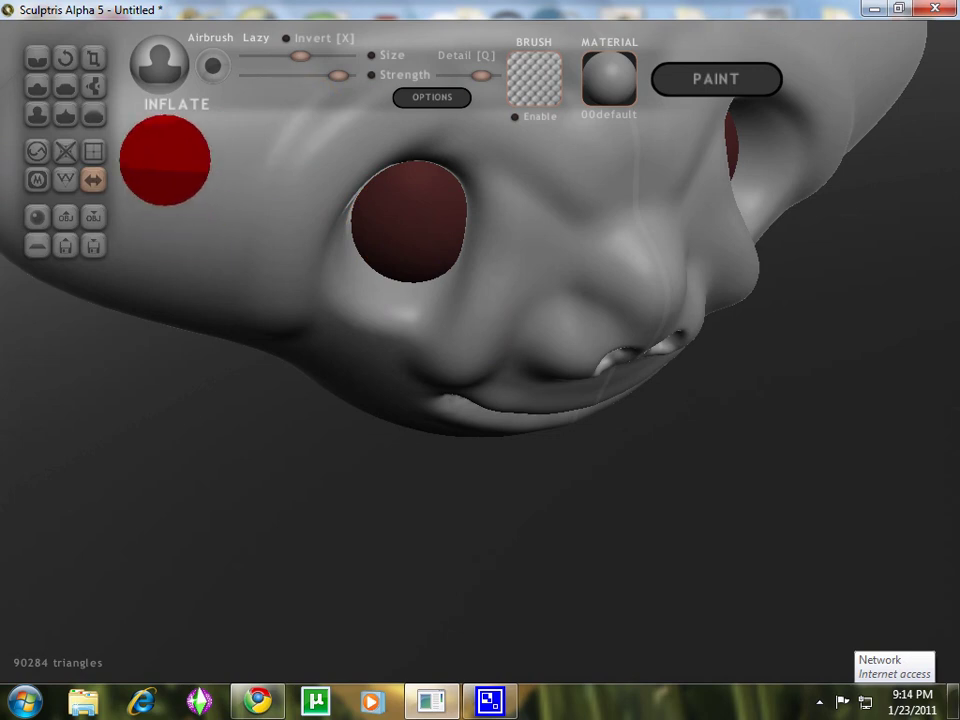
mouse_move(269, 227)
mouse_down()
mouse_move(296, 182)
mouse_move(296, 161)
mouse_move(311, 236)
mouse_move(257, 446)
mouse_up()
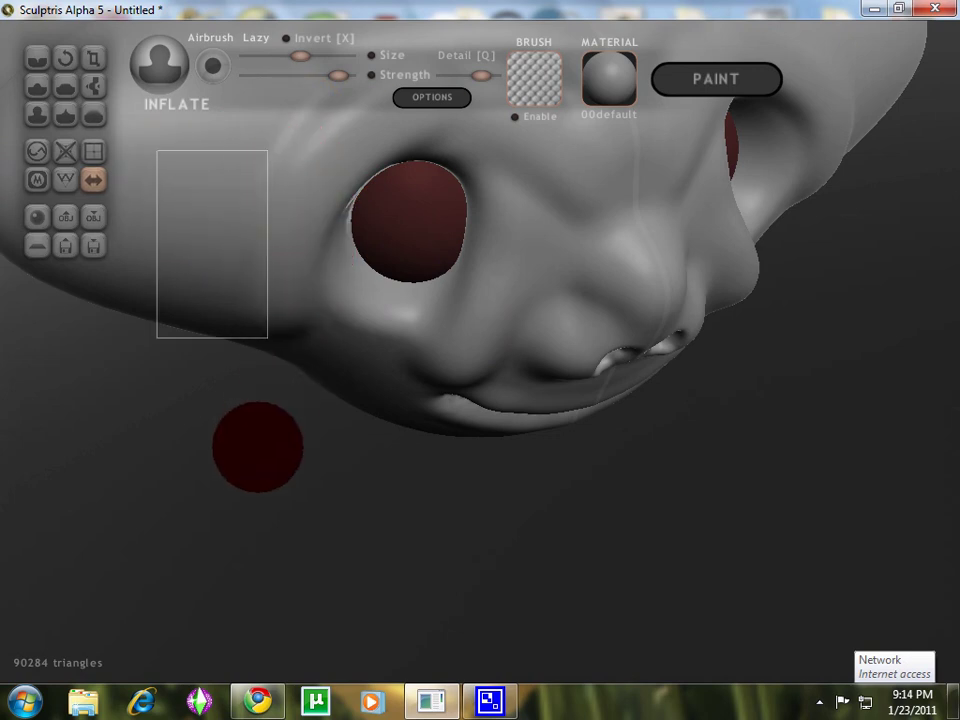
scroll(197, 431, up, 3)
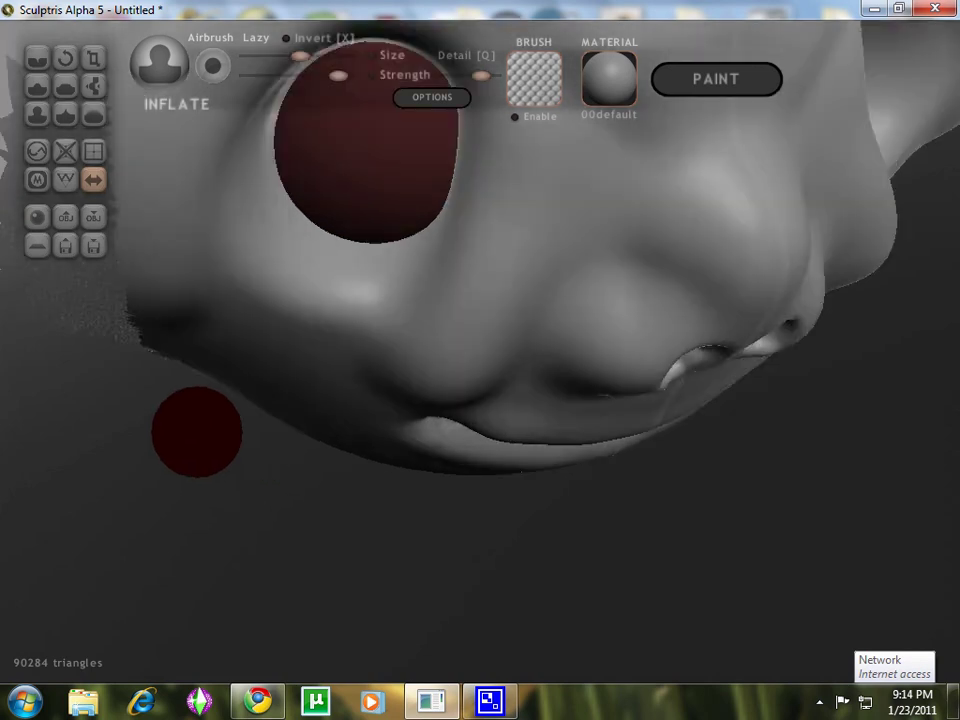
scroll(220, 410, down, 3)
mouse_move(223, 407)
mouse_down()
mouse_move(365, 387)
mouse_move(422, 197)
mouse_move(332, 199)
mouse_move(236, 279)
mouse_move(246, 289)
mouse_up()
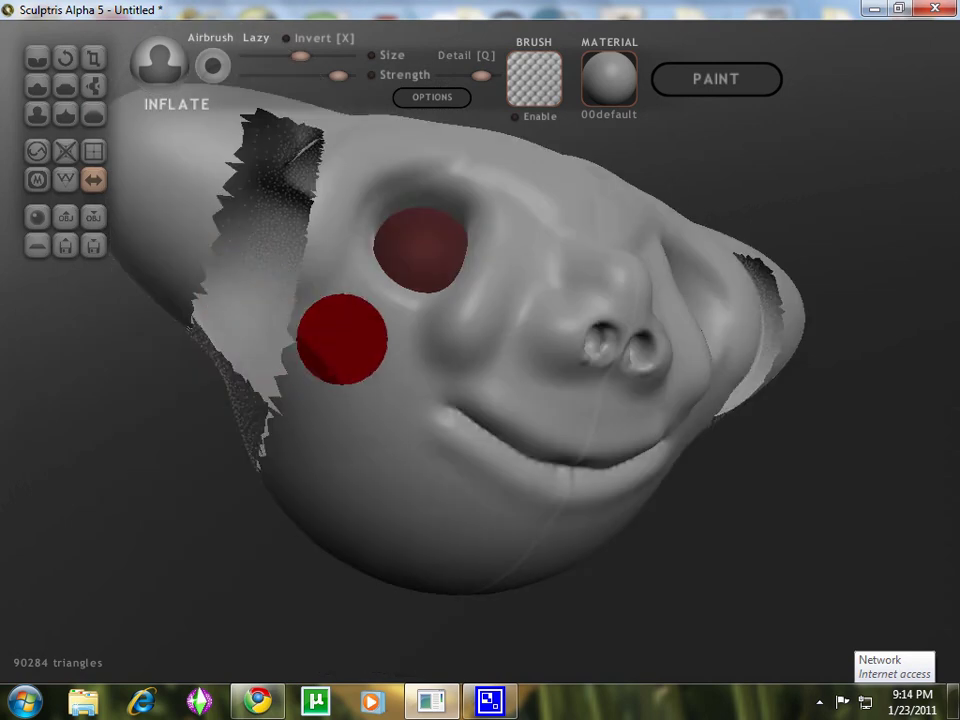
mouse_move(342, 339)
mouse_down()
mouse_move(469, 255)
mouse_move(590, 245)
mouse_move(791, 317)
mouse_move(737, 422)
mouse_move(504, 450)
mouse_move(305, 418)
mouse_move(221, 339)
mouse_move(287, 306)
mouse_move(264, 306)
mouse_move(35, 660)
mouse_up()
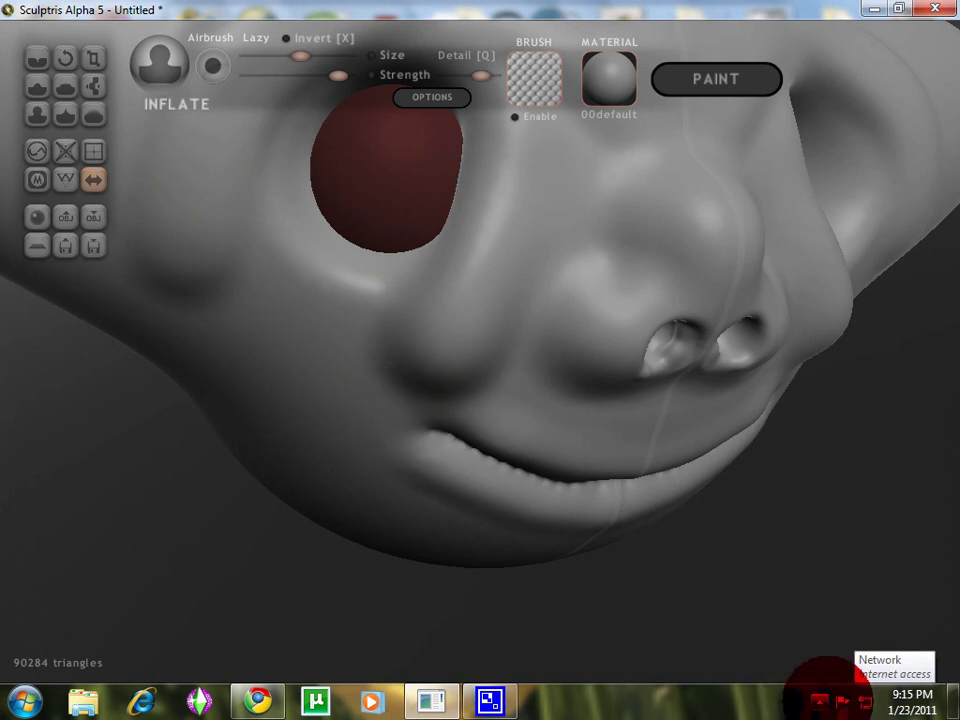
click(819, 699)
right_click(788, 575)
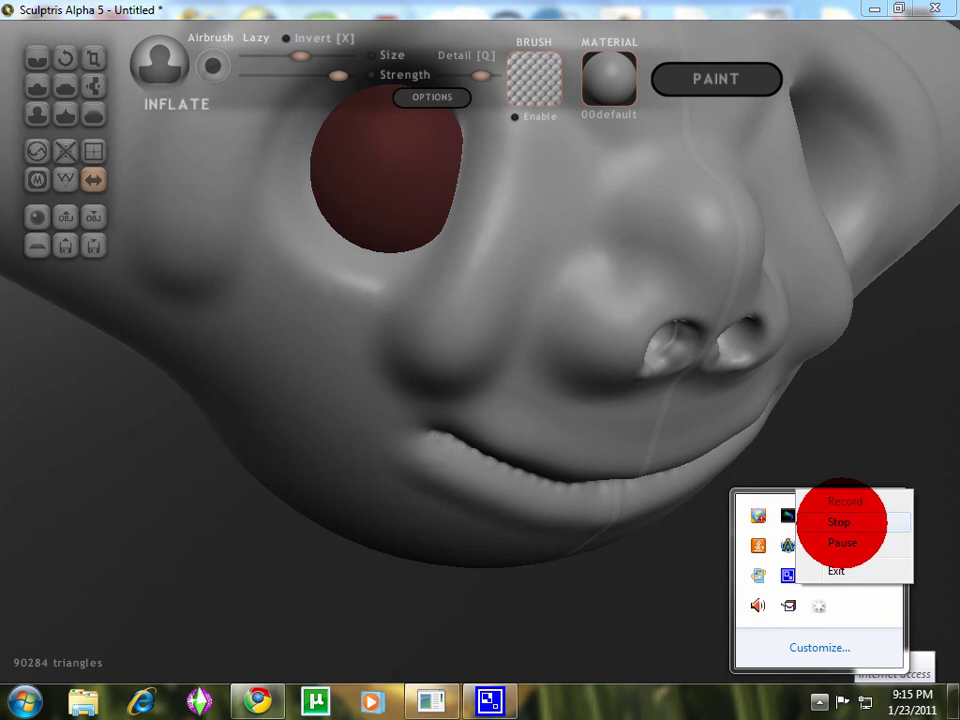